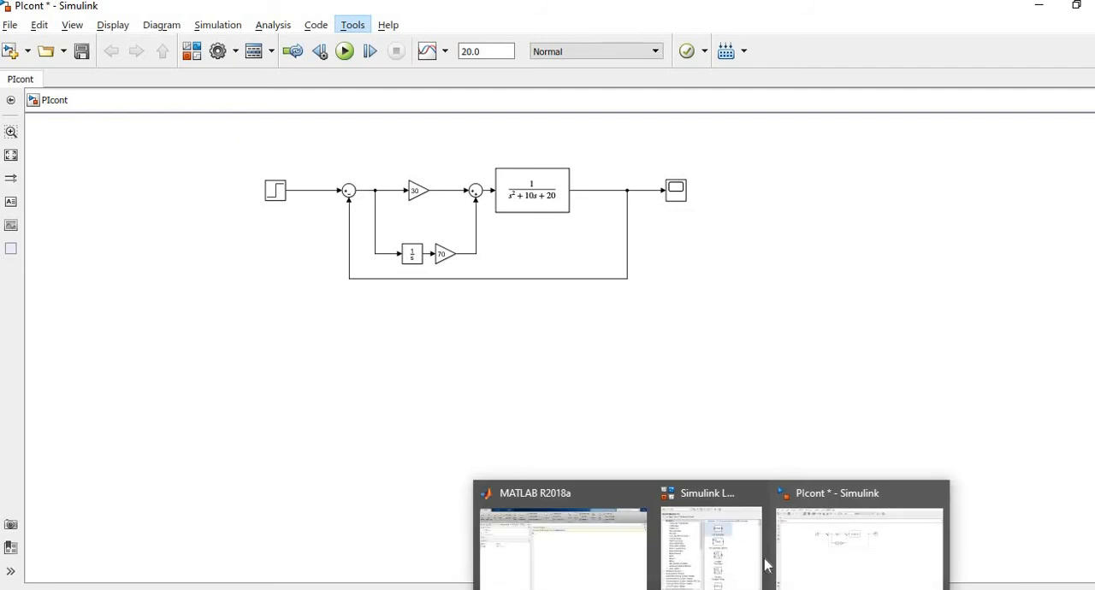
# Add a PID Controller block from the Simulink library below the existing control loop and enlarge it.
pyautogui.click(765, 560)
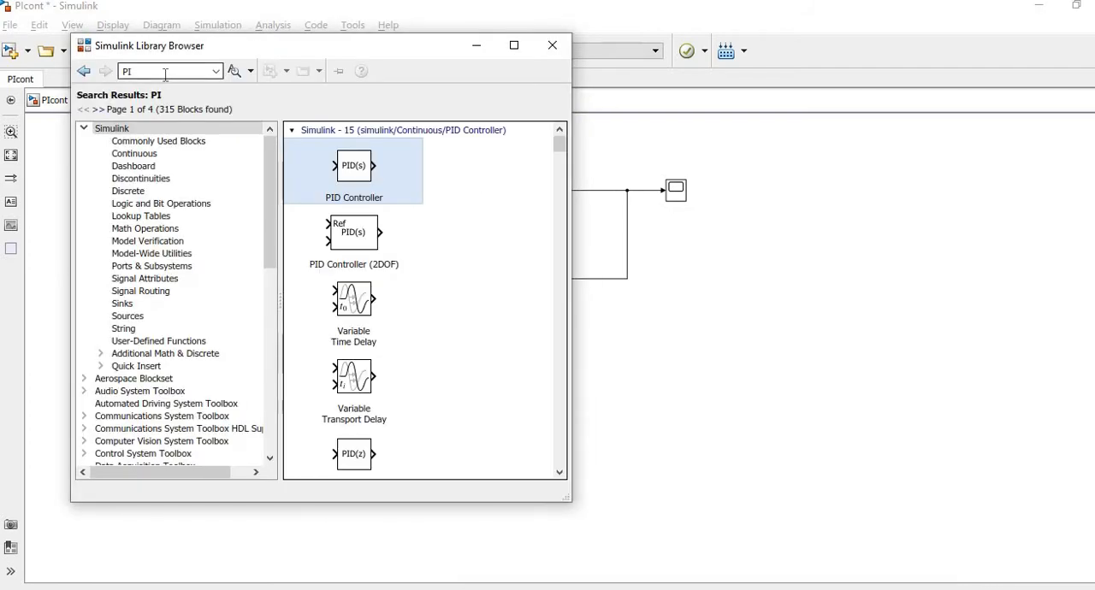
pyautogui.click(165, 75)
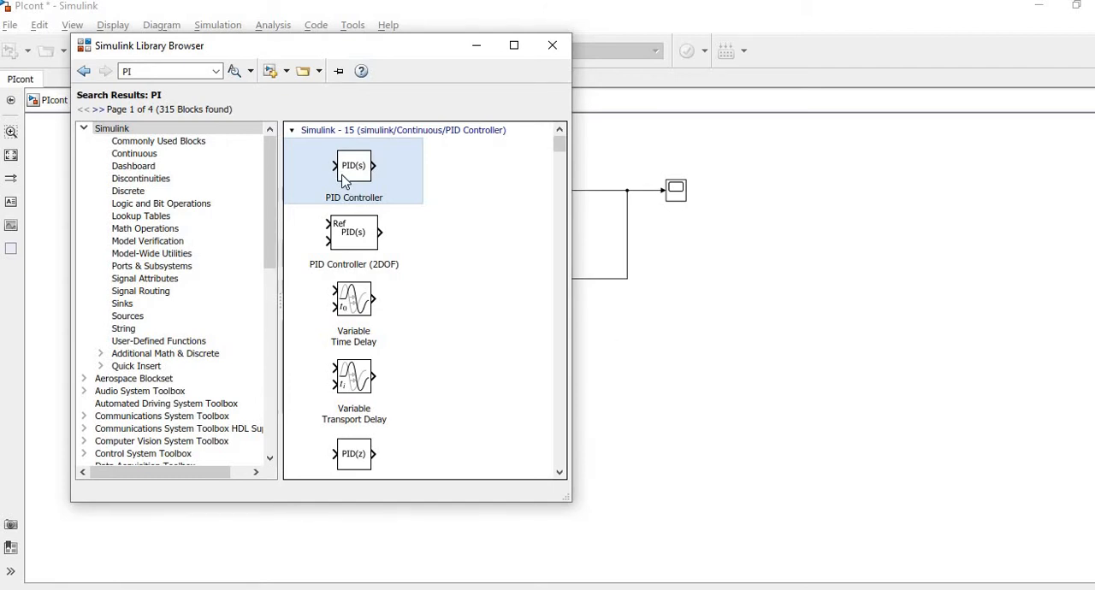
pyautogui.moveTo(385, 207); pyautogui.dragTo(629, 387)
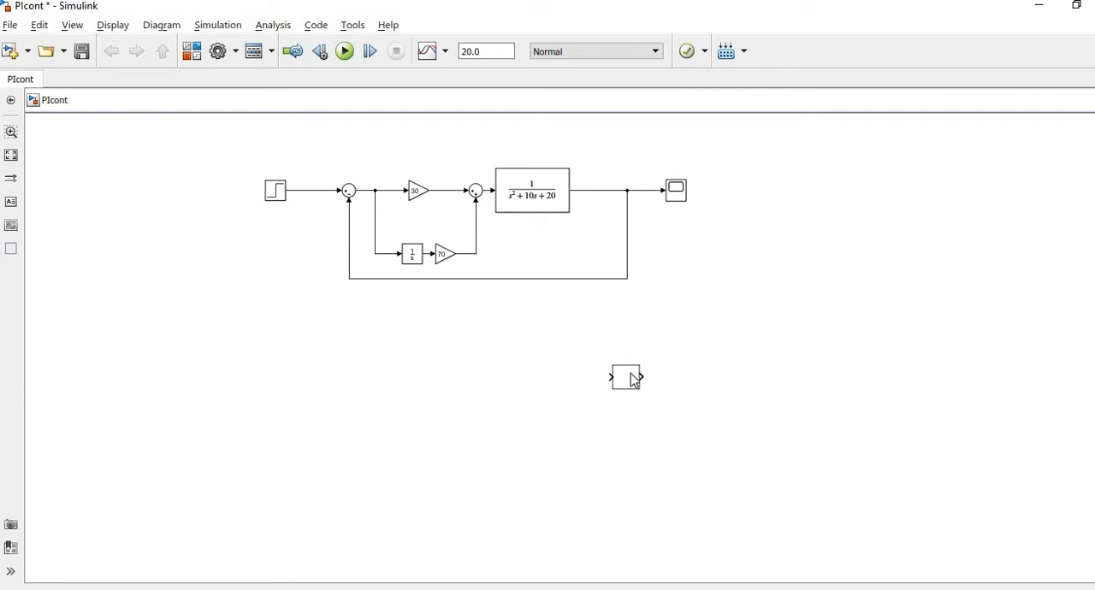
pyautogui.moveTo(634, 381); pyautogui.dragTo(530, 390)
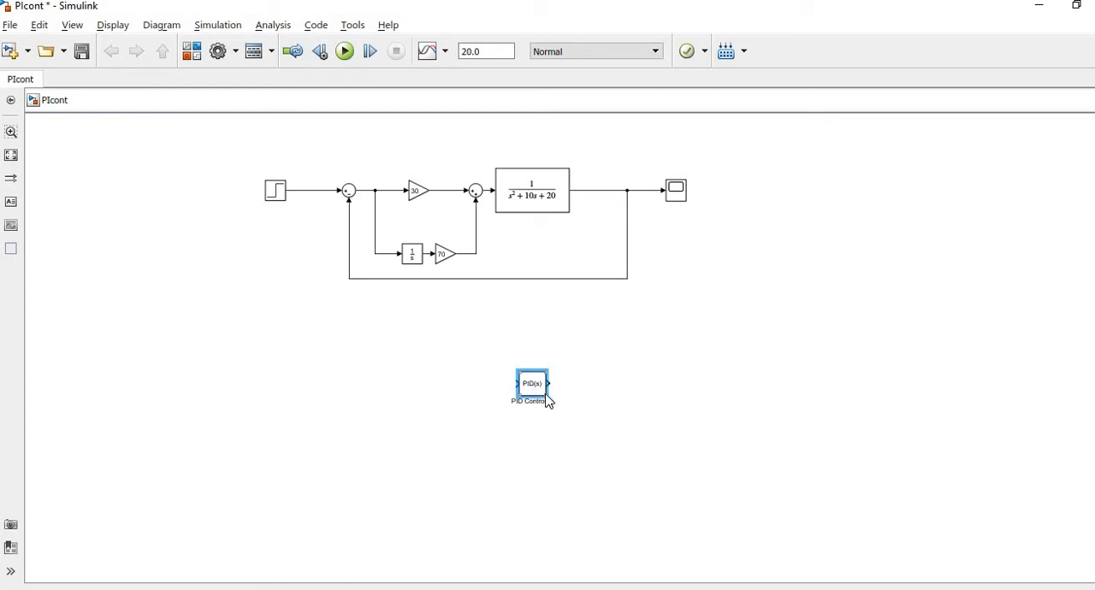
pyautogui.moveTo(564, 407); pyautogui.dragTo(490, 399)
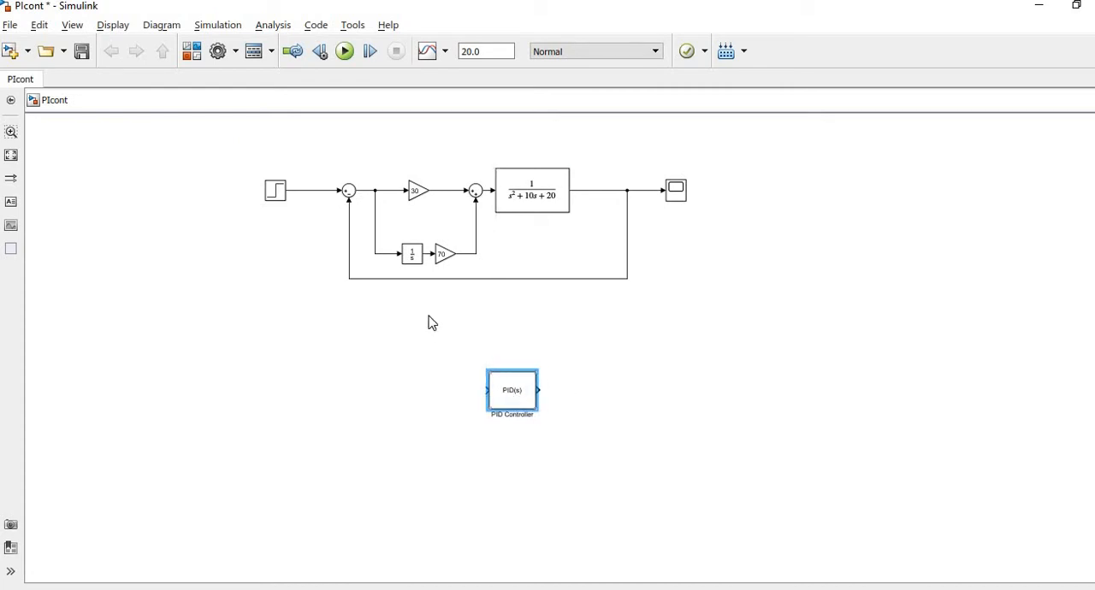
# Copy the Step, Transfer Fcn and Scope blocks into the lower row, connecting the PID Controller through the Transfer Fcn to the Scope.
pyautogui.moveTo(272, 191); pyautogui.dragTo(287, 399)
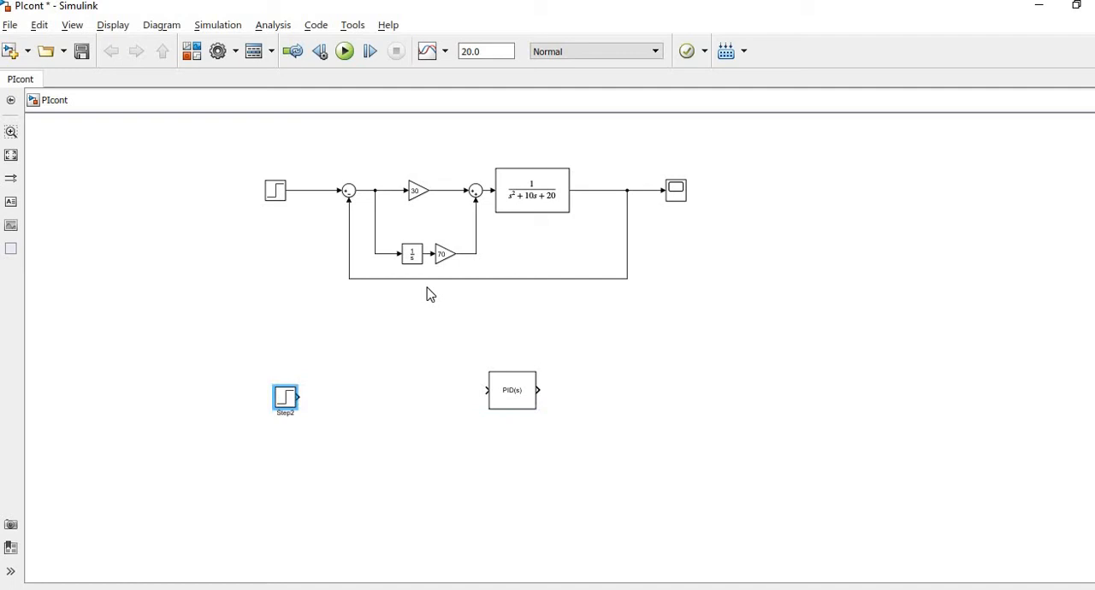
pyautogui.moveTo(561, 190); pyautogui.dragTo(640, 389)
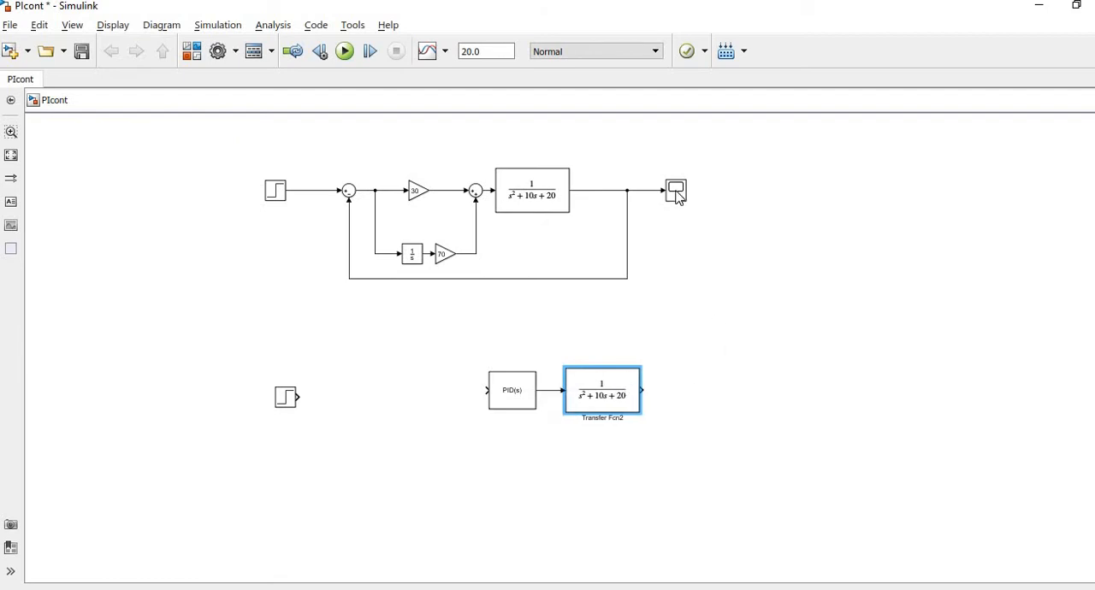
pyautogui.moveTo(677, 190); pyautogui.dragTo(694, 396)
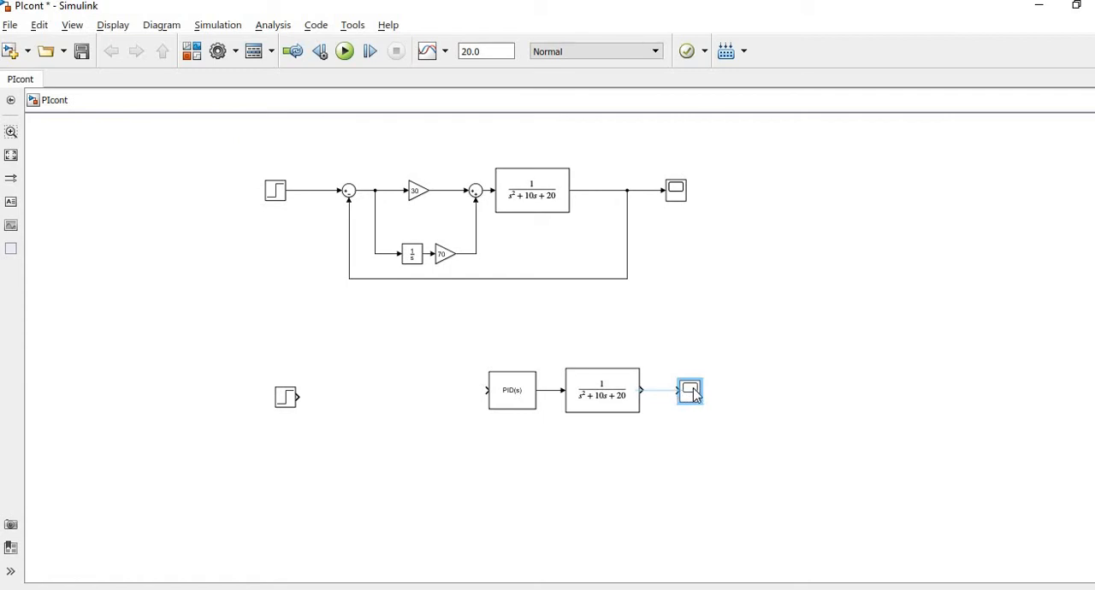
pyautogui.moveTo(694, 396)
pyautogui.mouseDown()
pyautogui.moveTo(657, 395)
pyautogui.moveTo(693, 390)
pyautogui.mouseUp()
pyautogui.click(445, 252)
pyautogui.click(599, 398)
pyautogui.click(524, 400)
# Copy the first Sum block into the lower row and connect it between the Step block and the PID Controller.
pyautogui.click(354, 197)
pyautogui.moveTo(352, 197); pyautogui.dragTo(365, 391)
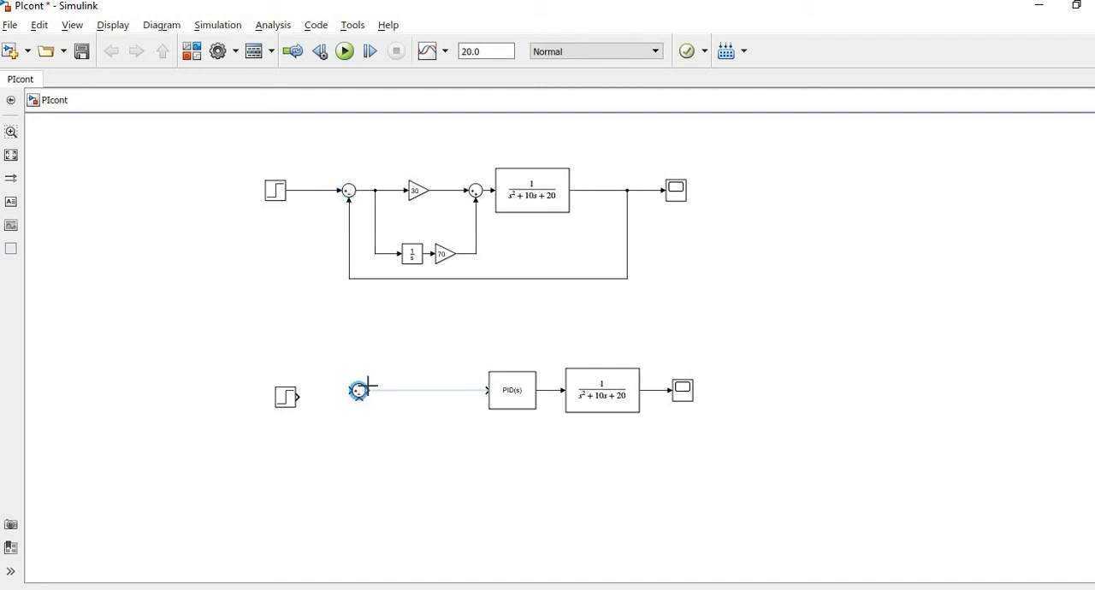
pyautogui.click(487, 391)
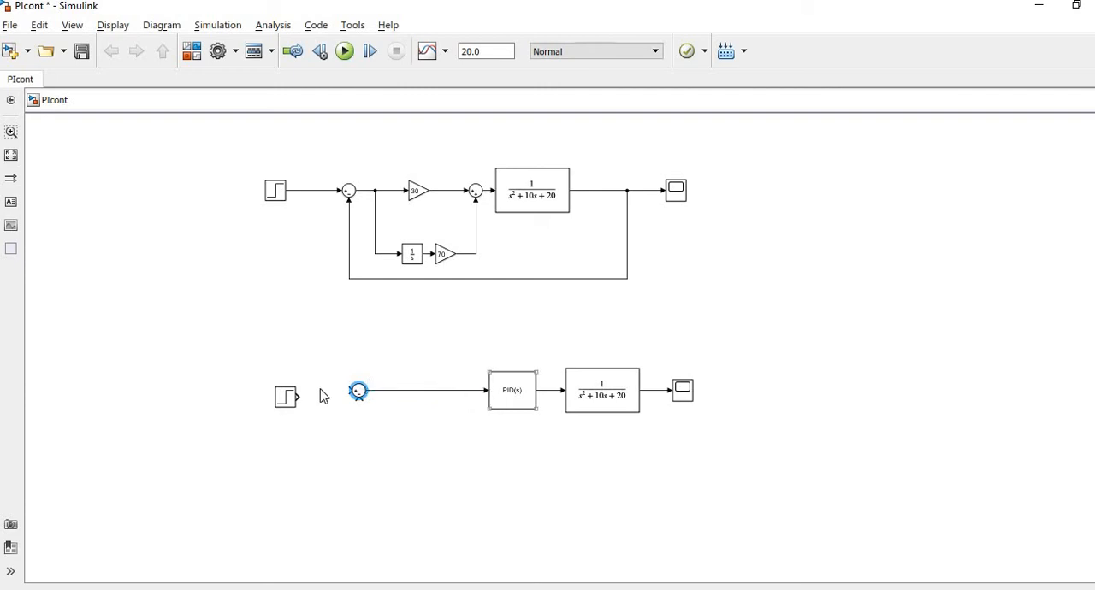
pyautogui.moveTo(292, 404)
pyautogui.mouseDown()
pyautogui.moveTo(344, 399)
pyautogui.moveTo(306, 400)
pyautogui.mouseUp()
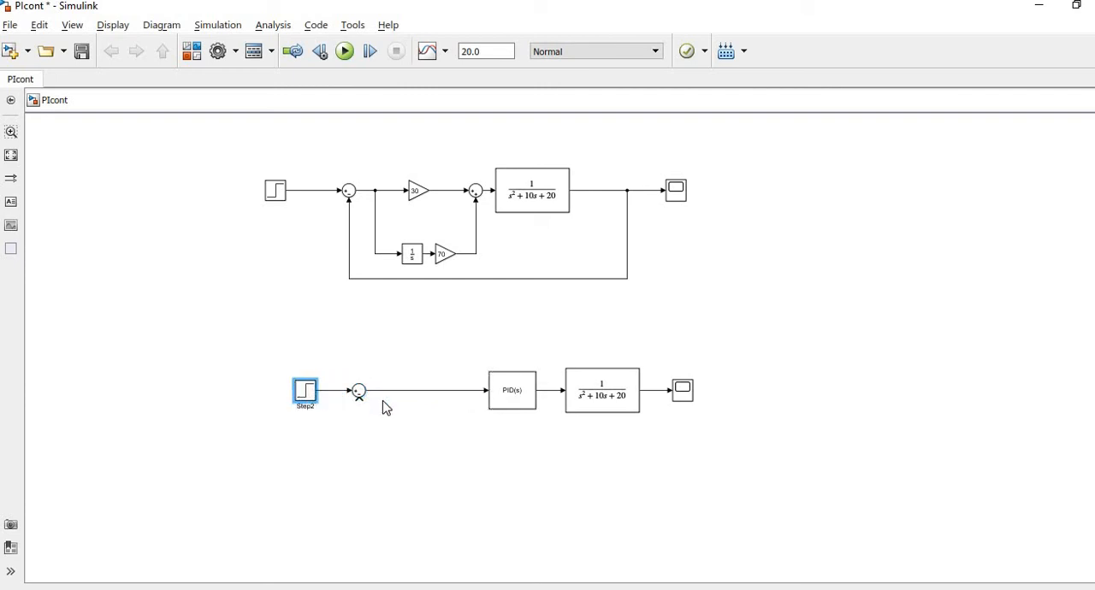
# Connect the lower Transfer Fcn output back to the Sum block's feedback input and enlarge the PID Controller block.
pyautogui.moveTo(675, 385)
pyautogui.mouseDown()
pyautogui.moveTo(687, 398)
pyautogui.moveTo(587, 462)
pyautogui.moveTo(358, 399)
pyautogui.moveTo(391, 438)
pyautogui.mouseUp()
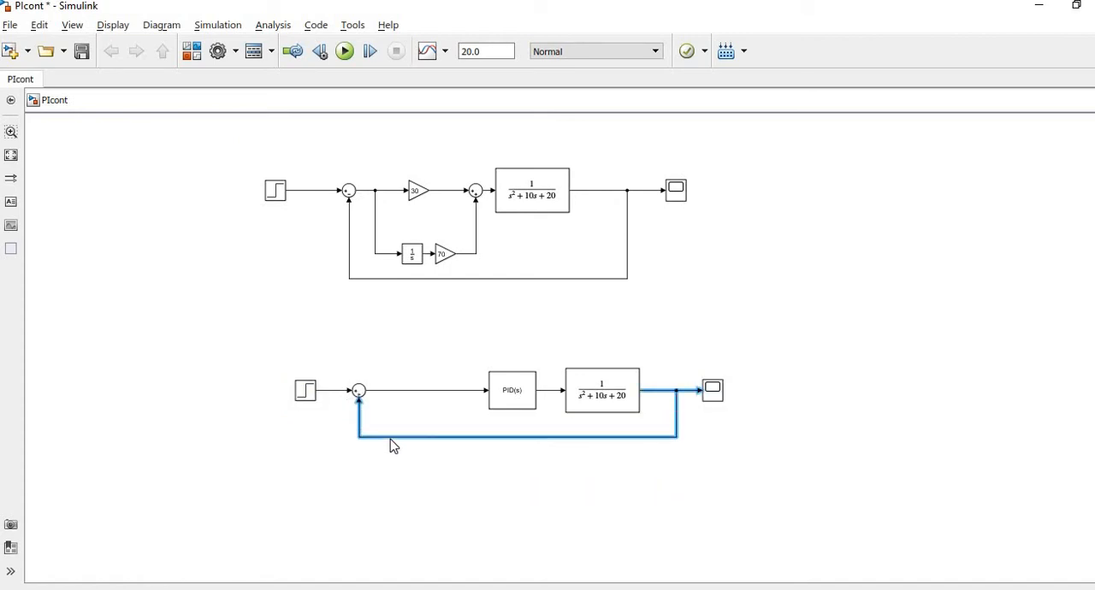
pyautogui.click(501, 398)
pyautogui.click(492, 409)
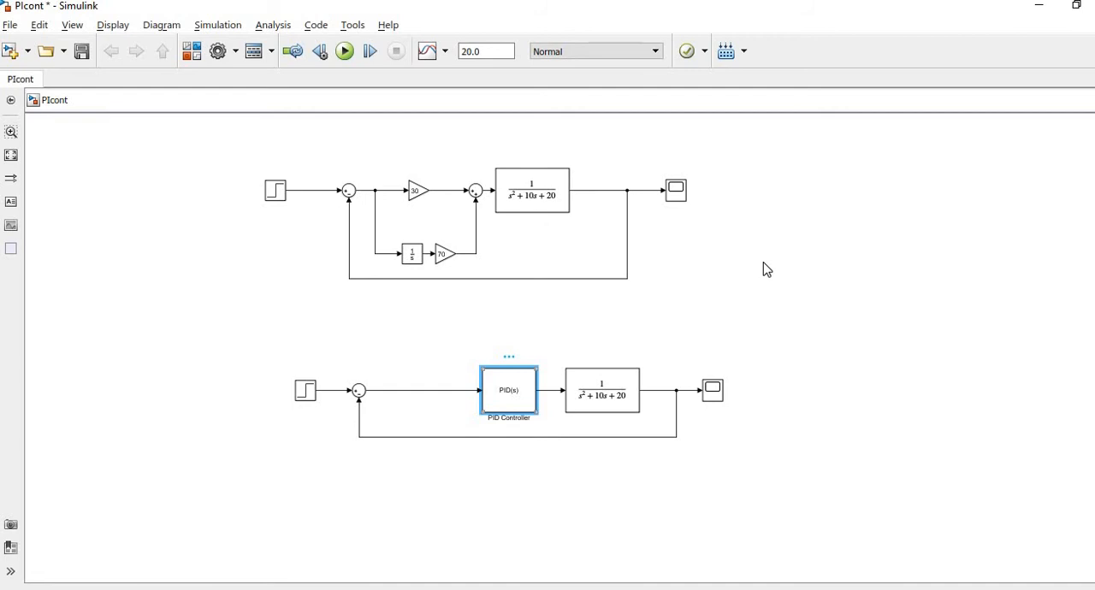
# Change the PID Controller block's controller type to PI and rename the block PI Controller.
pyautogui.press('Return')
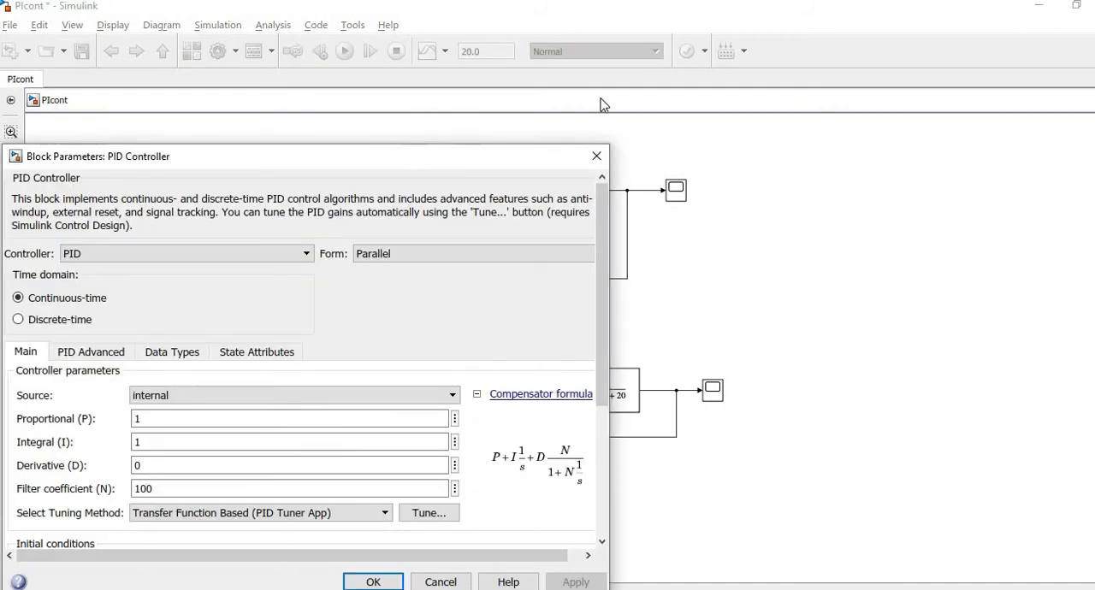
pyautogui.moveTo(465, 157); pyautogui.dragTo(739, 86)
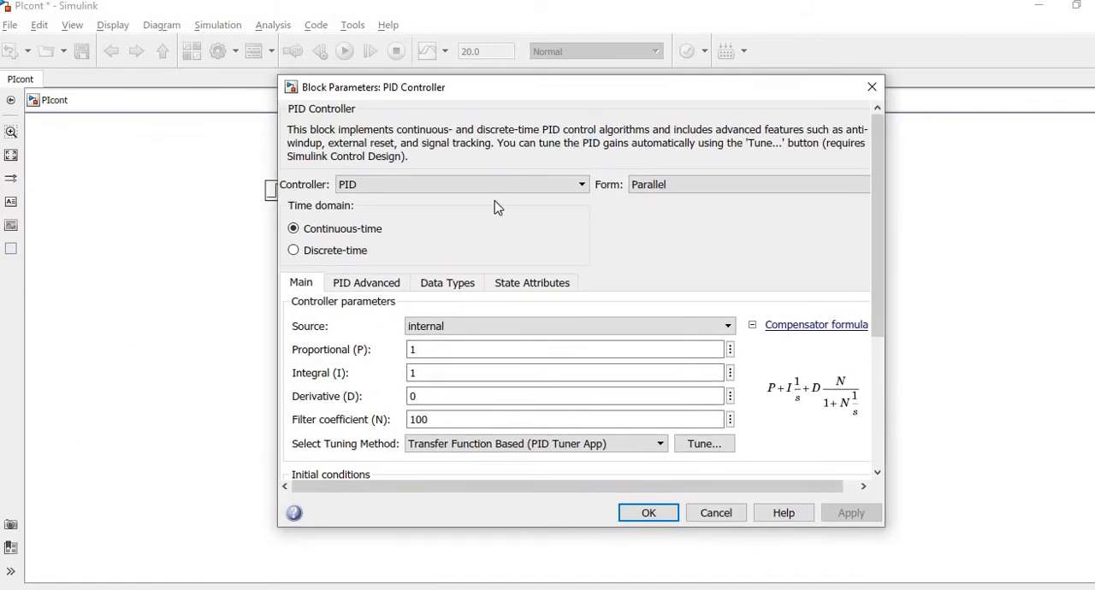
pyautogui.click(564, 184)
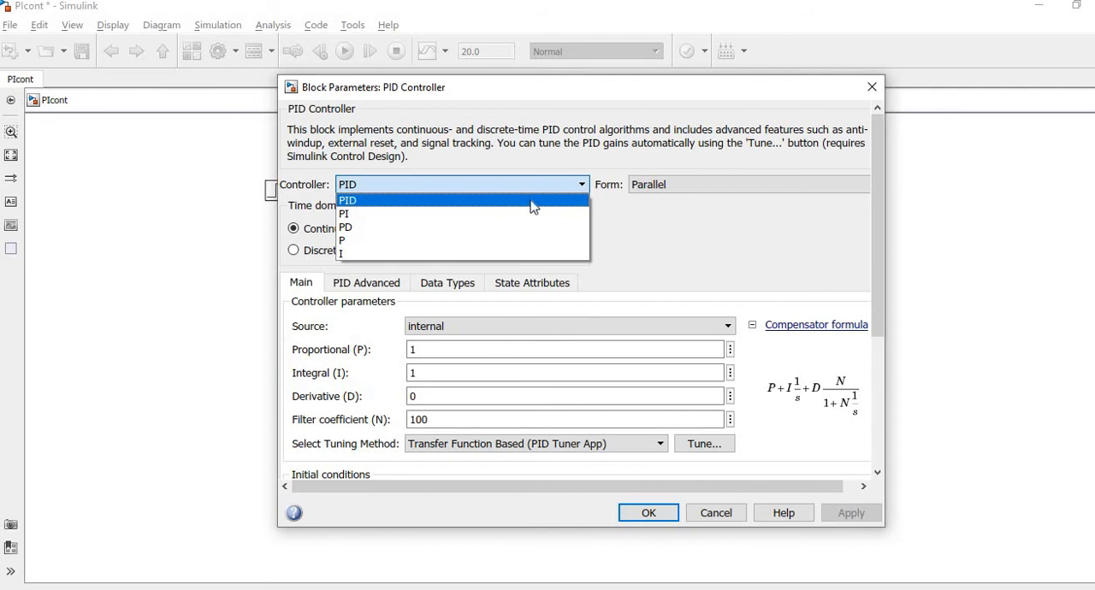
pyautogui.click(441, 216)
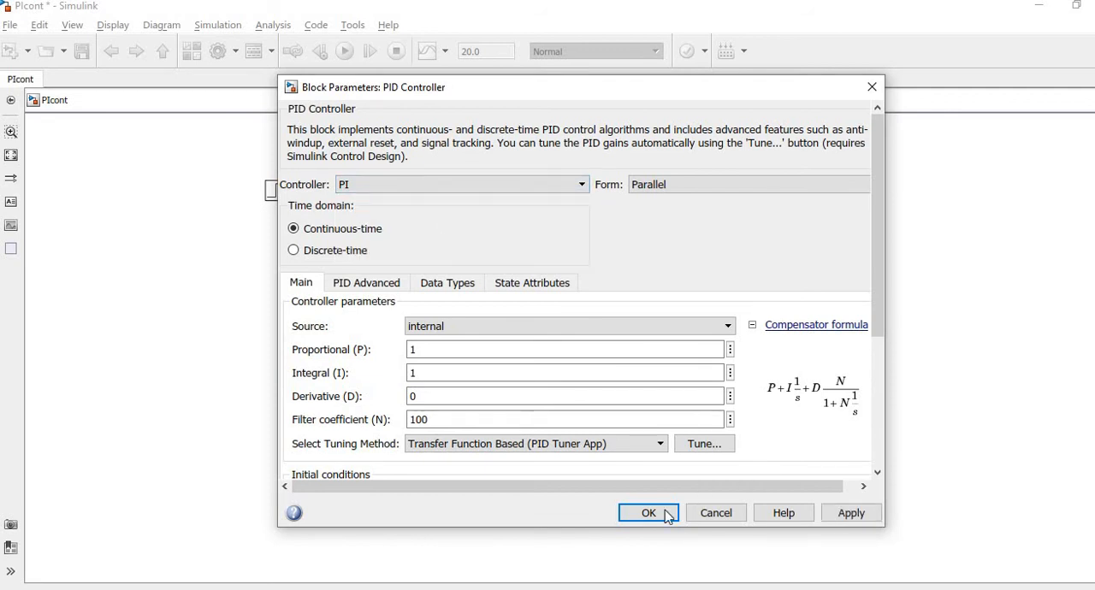
pyautogui.click(847, 513)
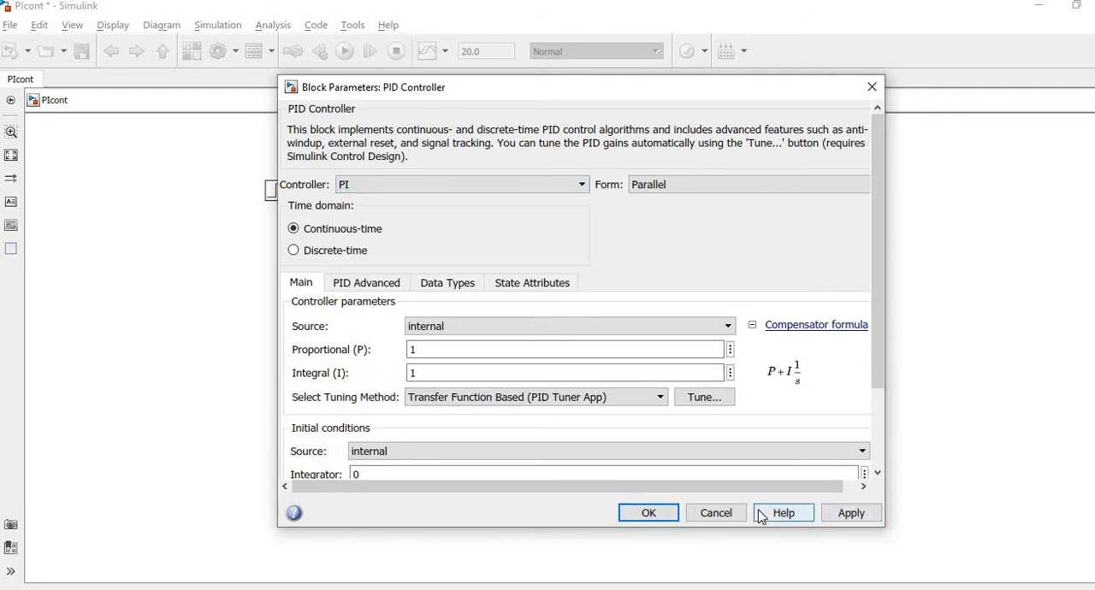
pyautogui.click(649, 513)
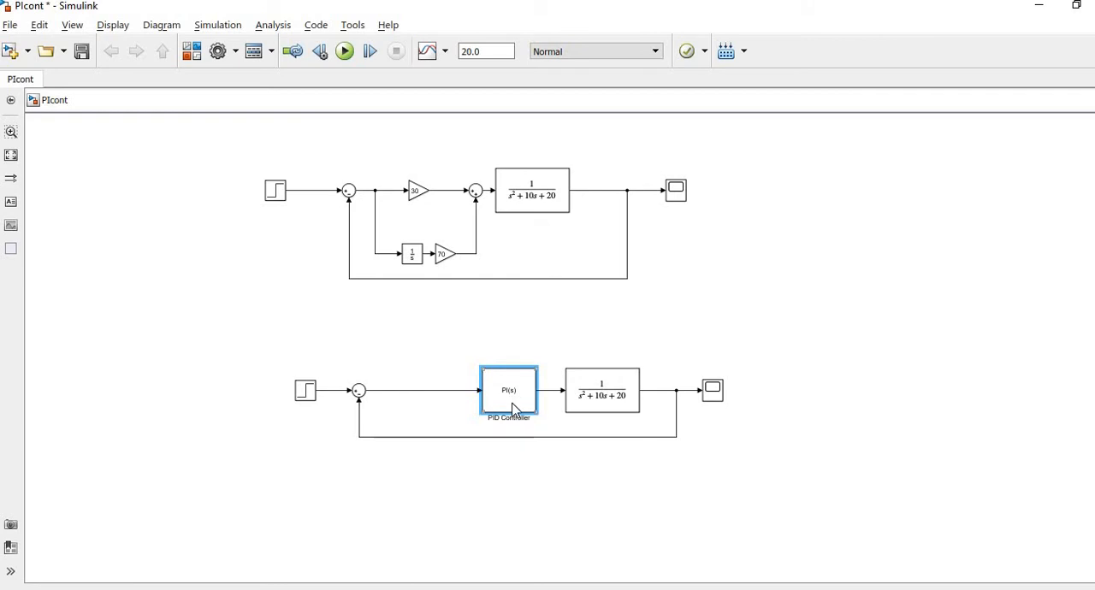
pyautogui.click(495, 424)
pyautogui.click(522, 466)
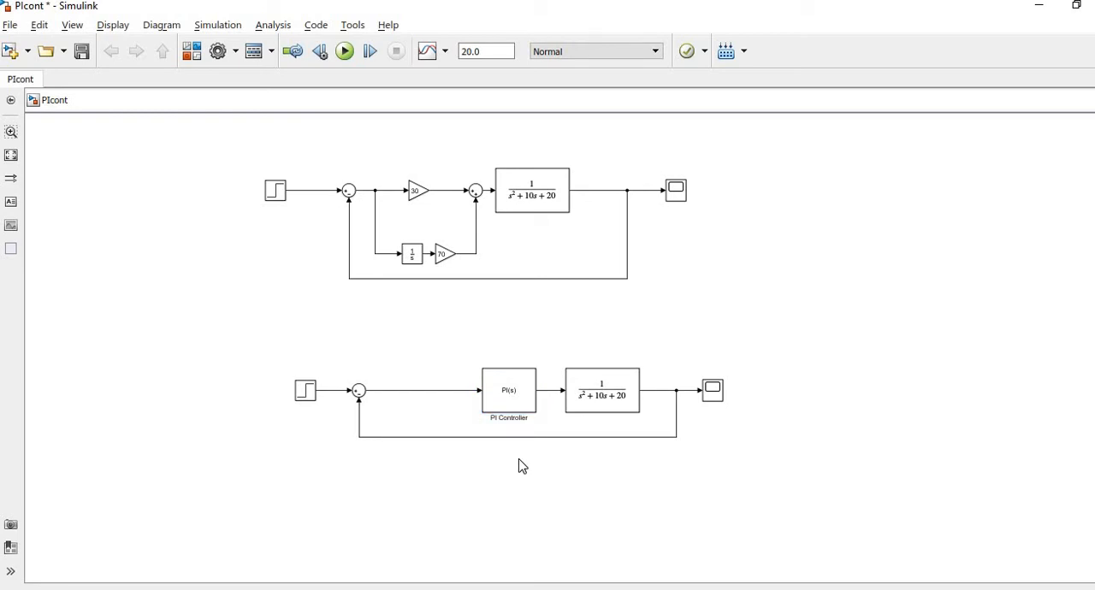
pyautogui.click(507, 391)
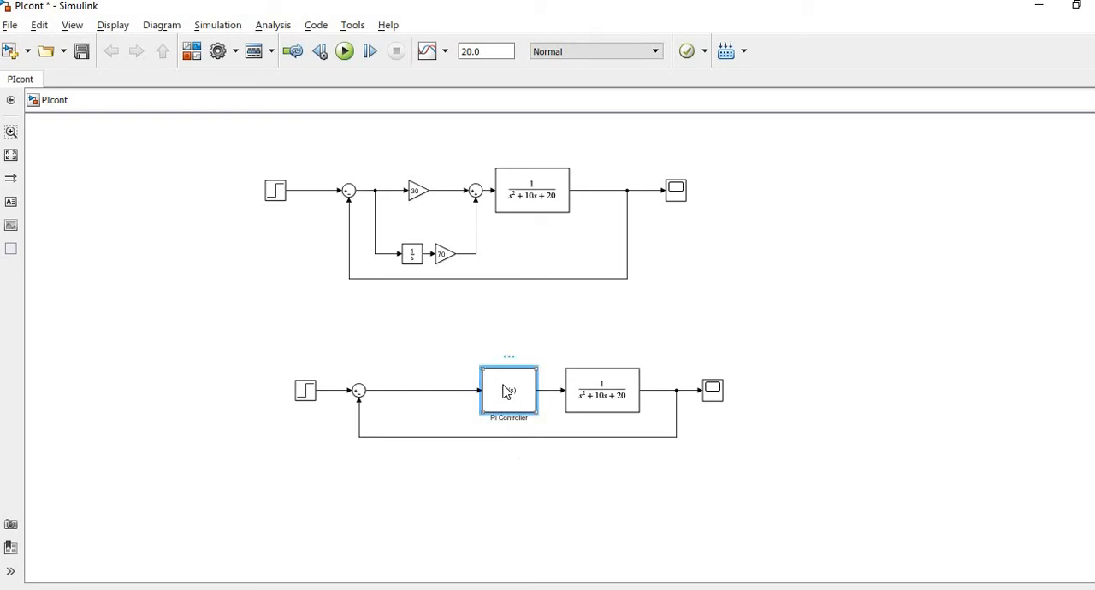
pyautogui.doubleClick(507, 391)
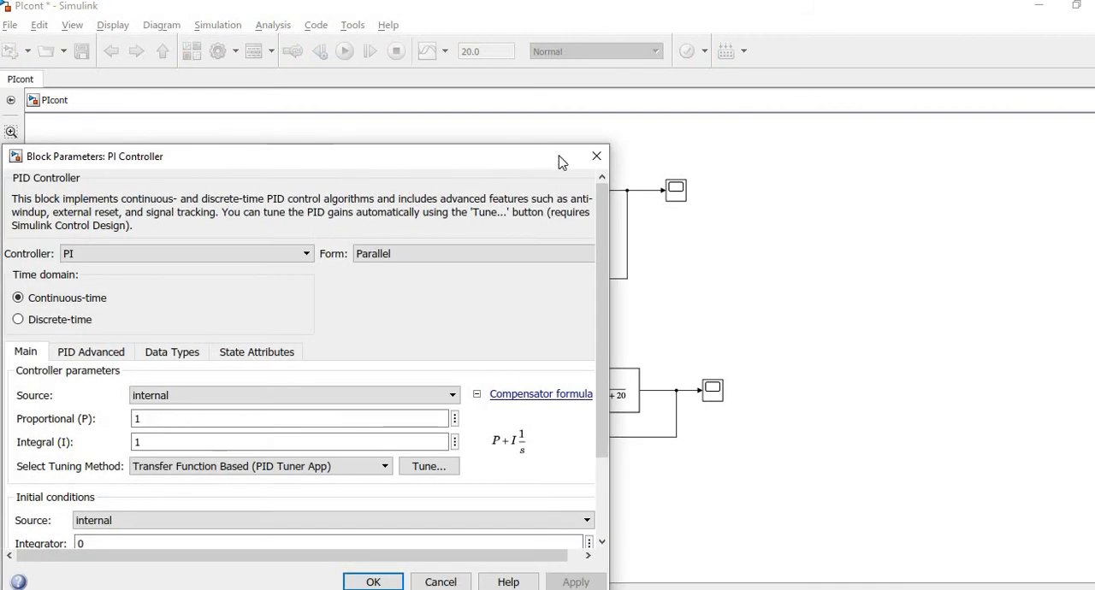
pyautogui.click(595, 156)
# Set the proportional gain block in the upper control loop to 10.
pyautogui.click(417, 192)
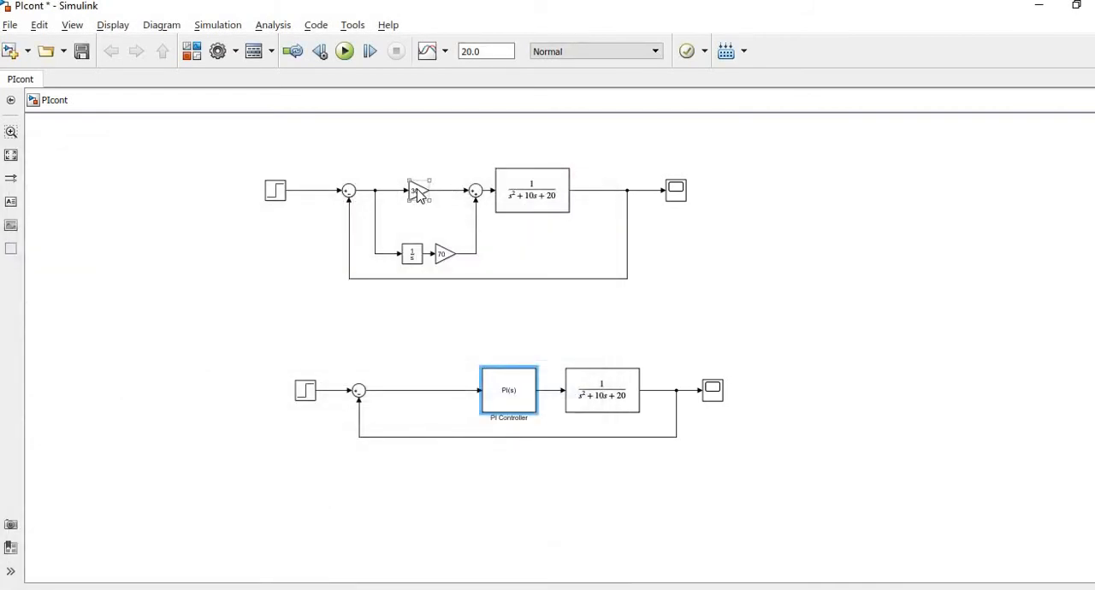
pyautogui.click(419, 193)
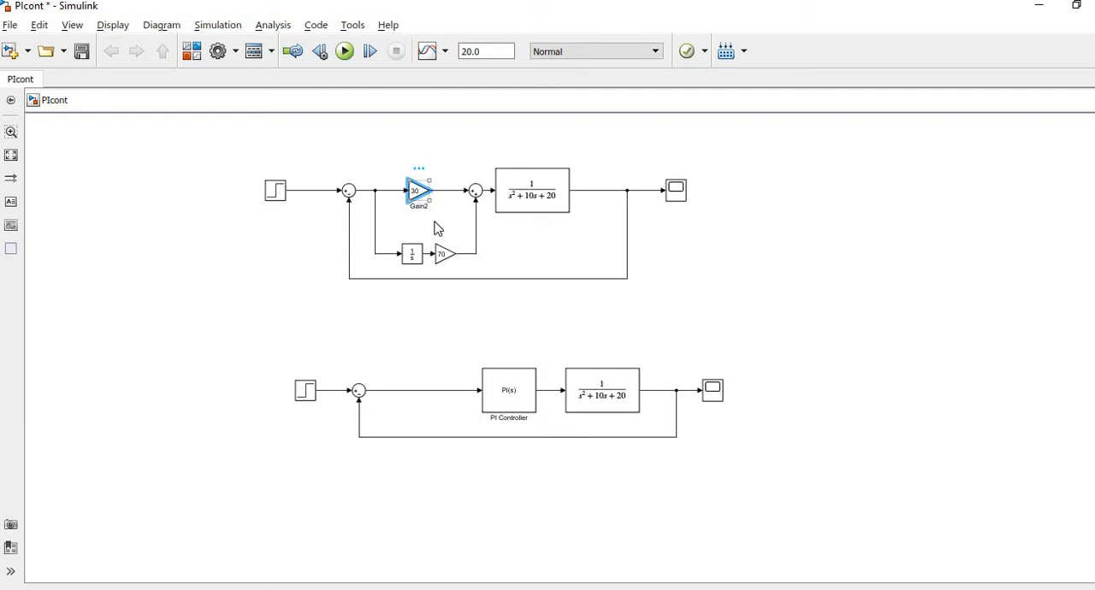
pyautogui.doubleClick(417, 190)
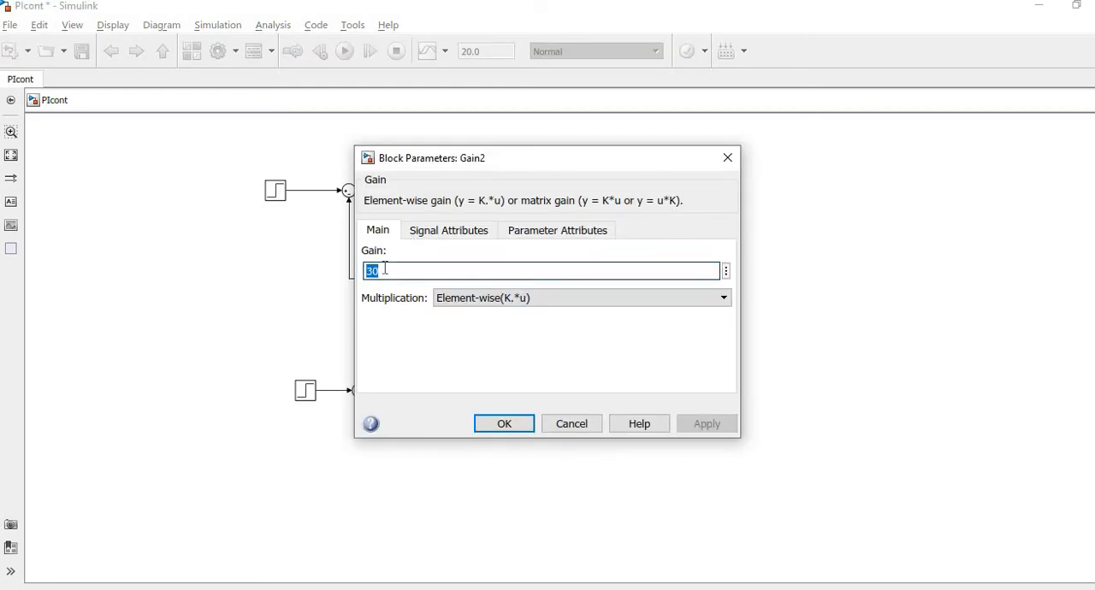
pyautogui.press('BackSpace')
pyautogui.press('Return')
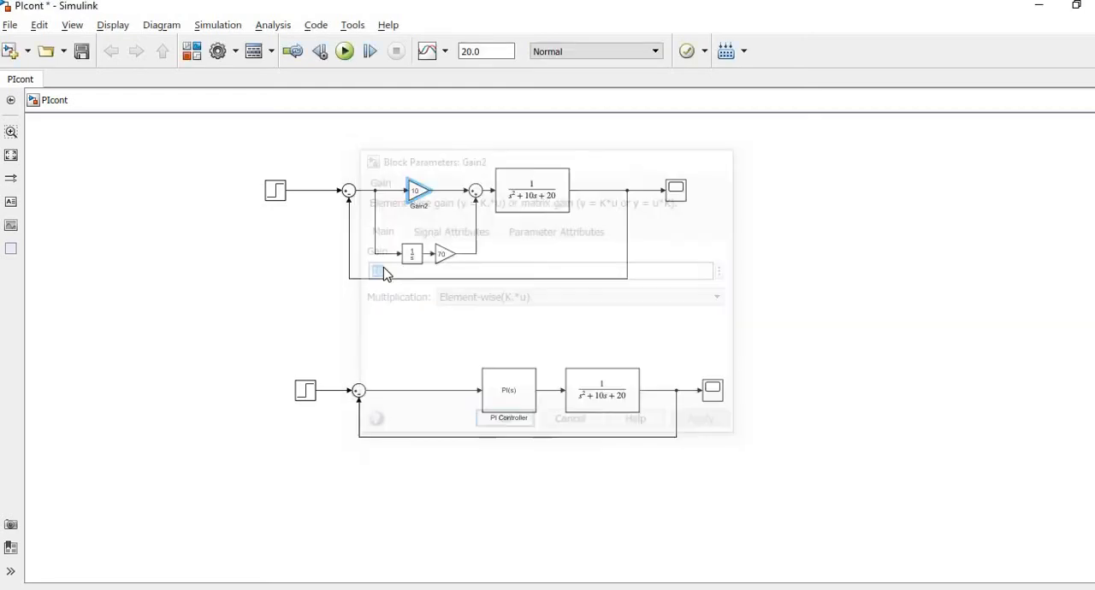
# Set the gain block after the integrator in the upper control loop to 40.
pyautogui.click(445, 255)
pyautogui.doubleClick(445, 255)
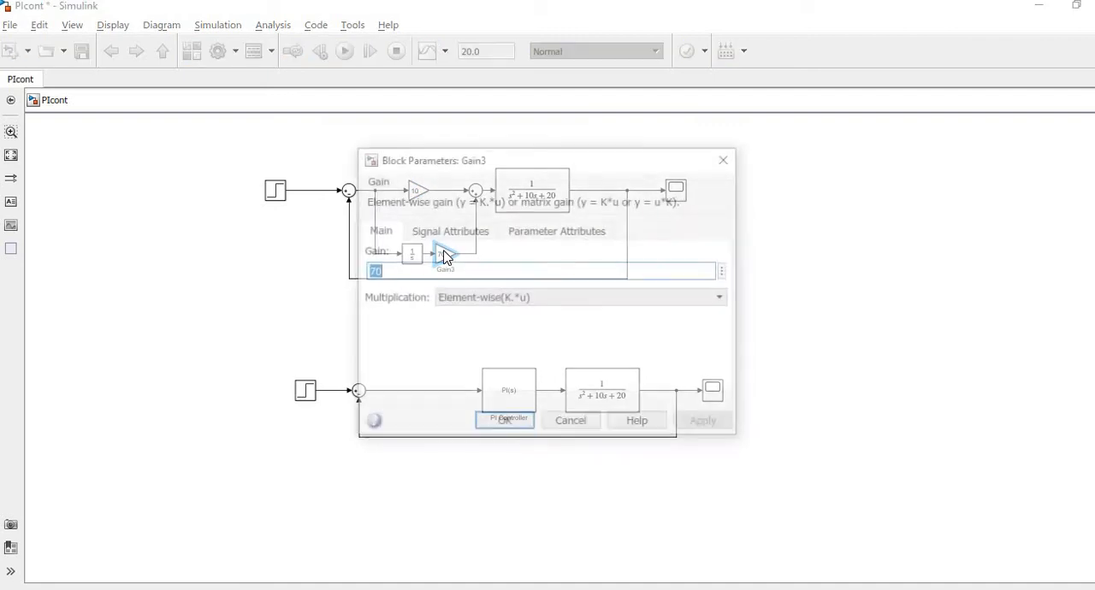
pyautogui.press('BackSpace')
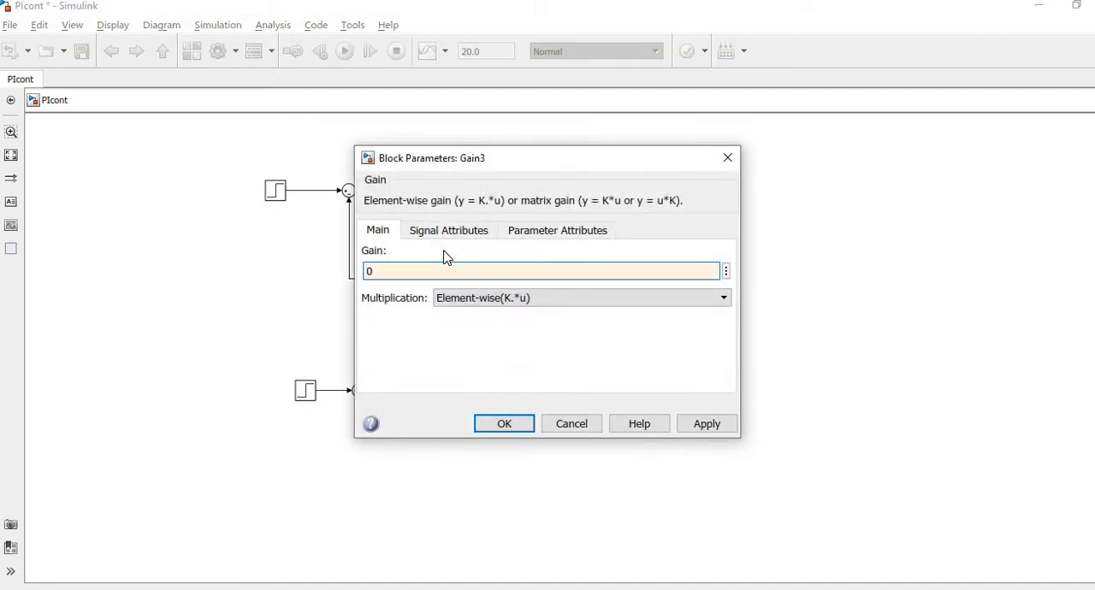
pyautogui.press('Return')
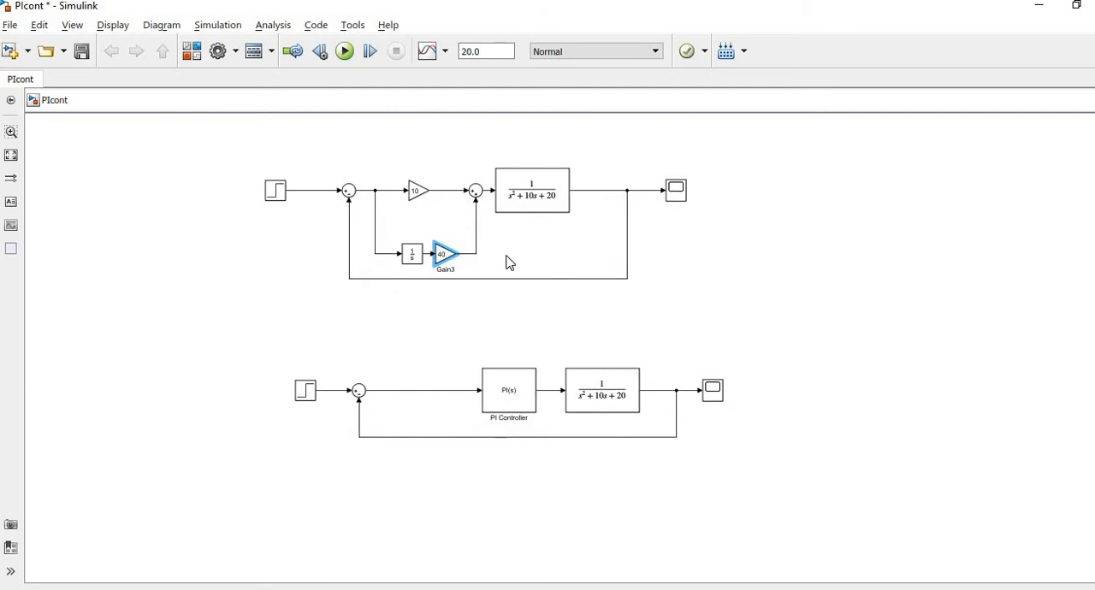
# Set the PI Controller block's proportional gain to 10 and its integral gain to 40.
pyautogui.click(530, 408)
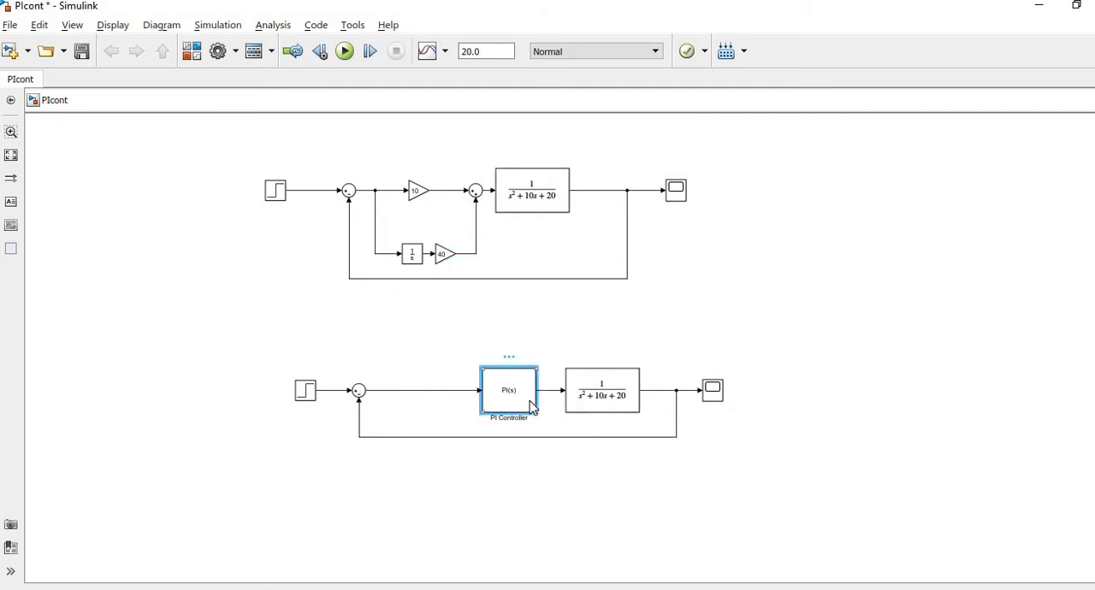
pyautogui.doubleClick(529, 401)
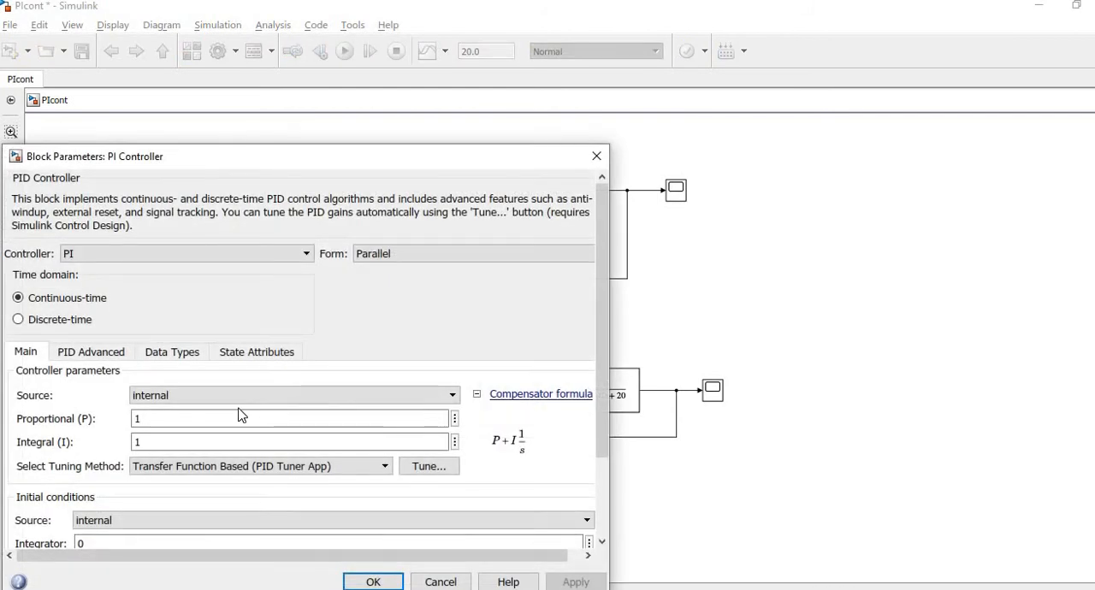
pyautogui.click(205, 416)
pyautogui.doubleClick(203, 415)
pyautogui.write('0')
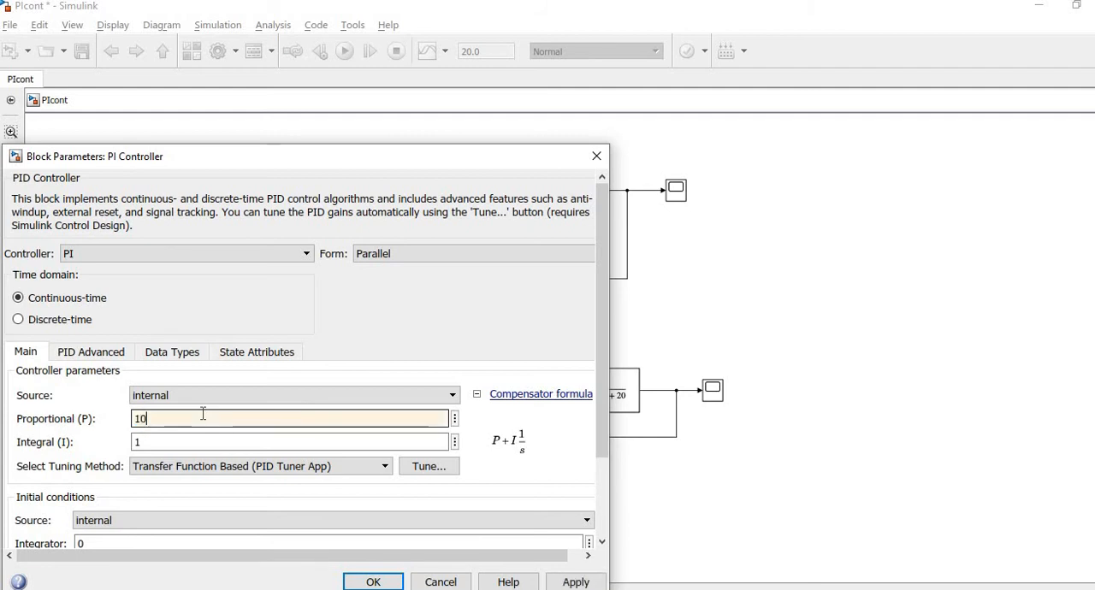
pyautogui.doubleClick(183, 442)
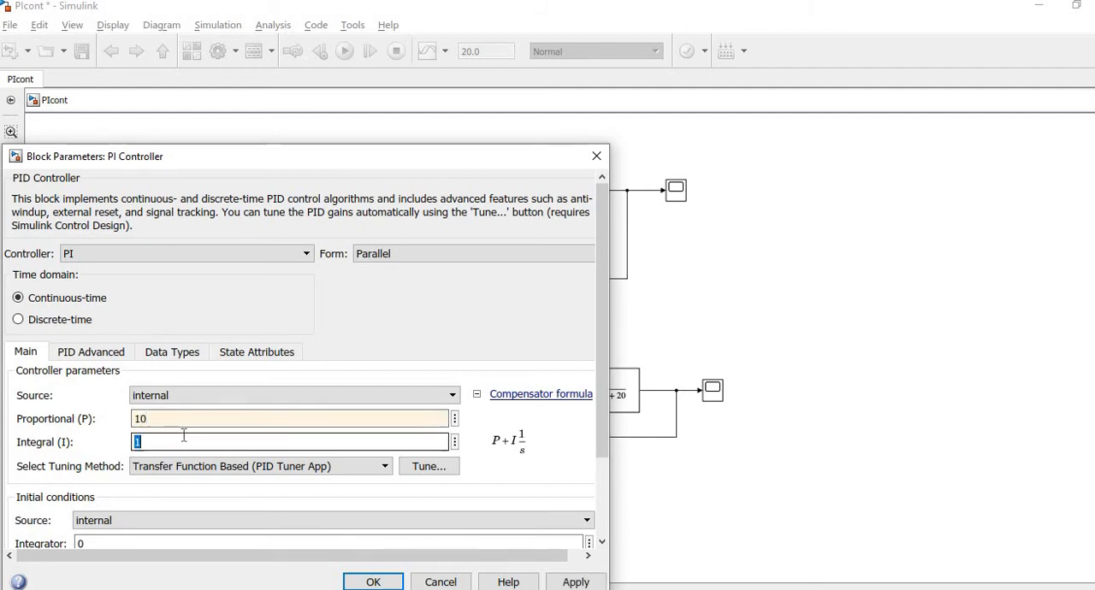
pyautogui.write('40')
pyautogui.doubleClick(183, 440)
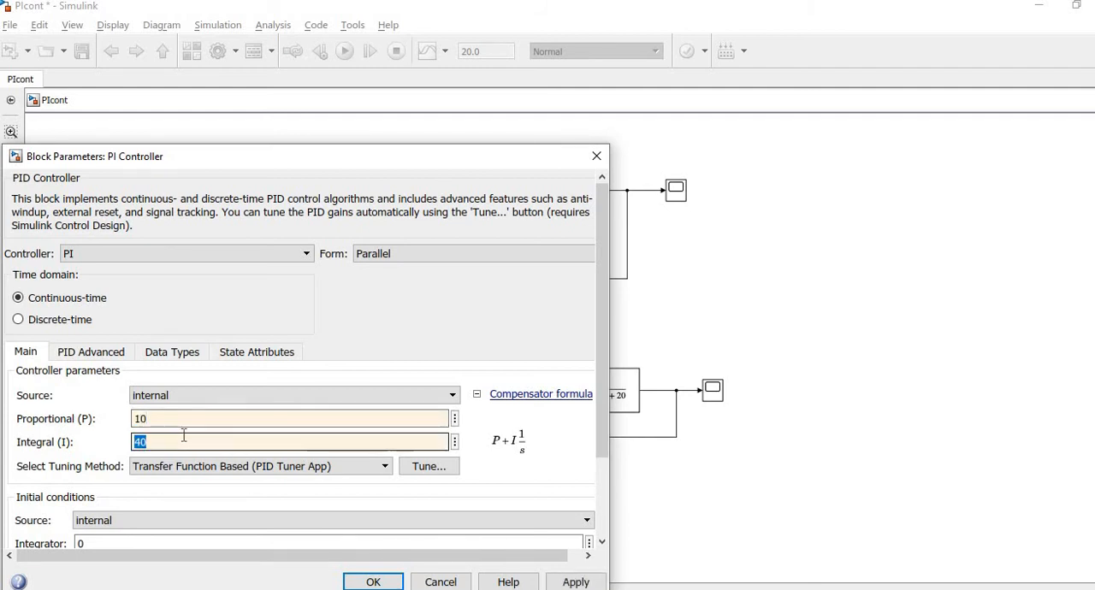
pyautogui.press('Return')
pyautogui.click(667, 291)
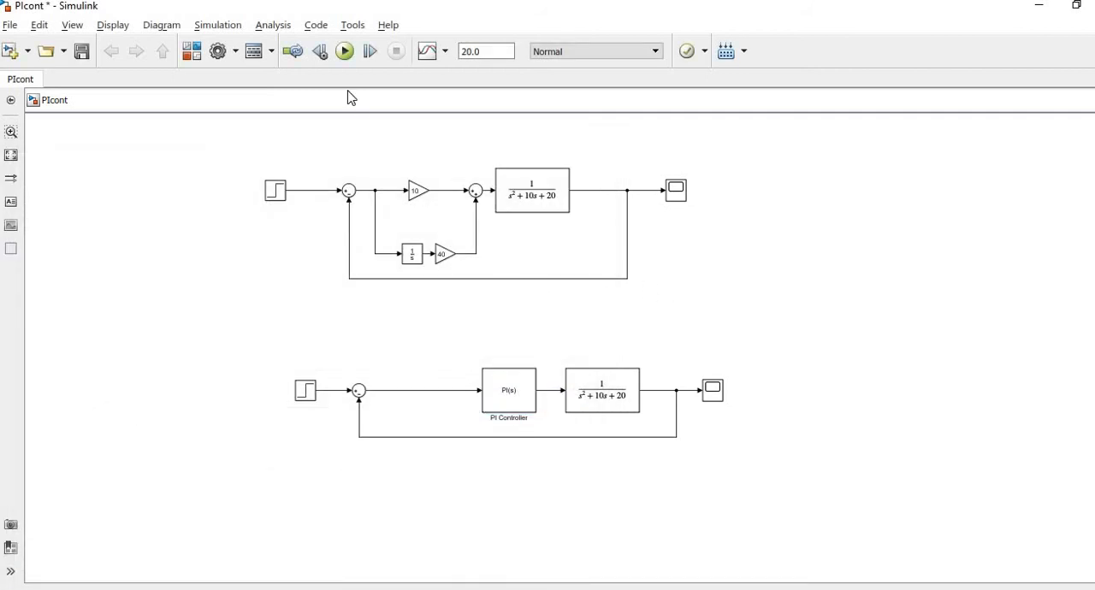
# Run the simulation and open the upper loop's scope to view its step response.
pyautogui.click(344, 52)
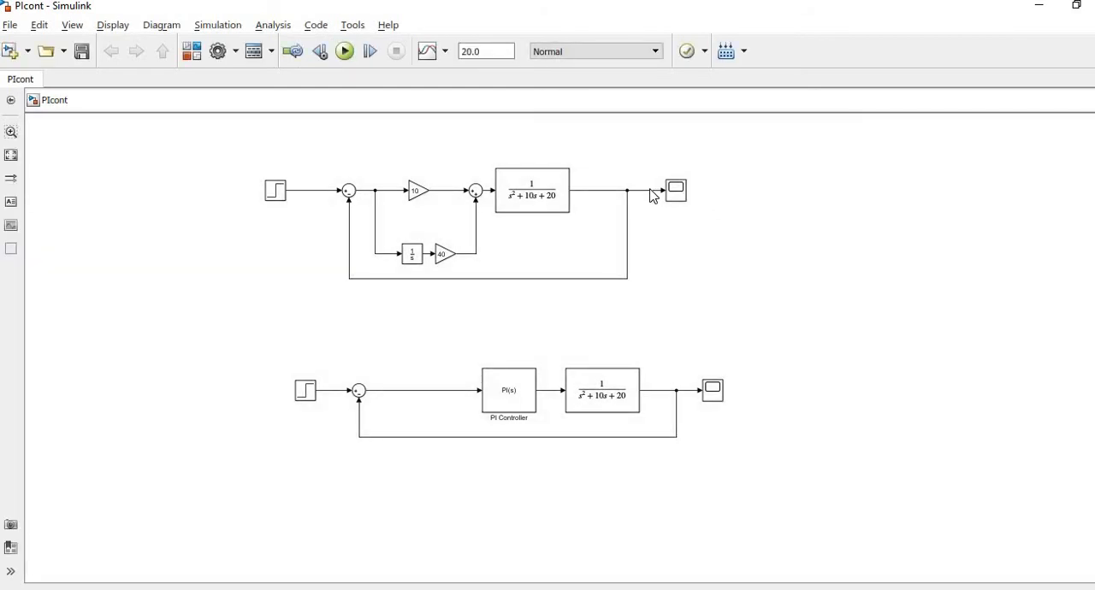
pyautogui.click(674, 195)
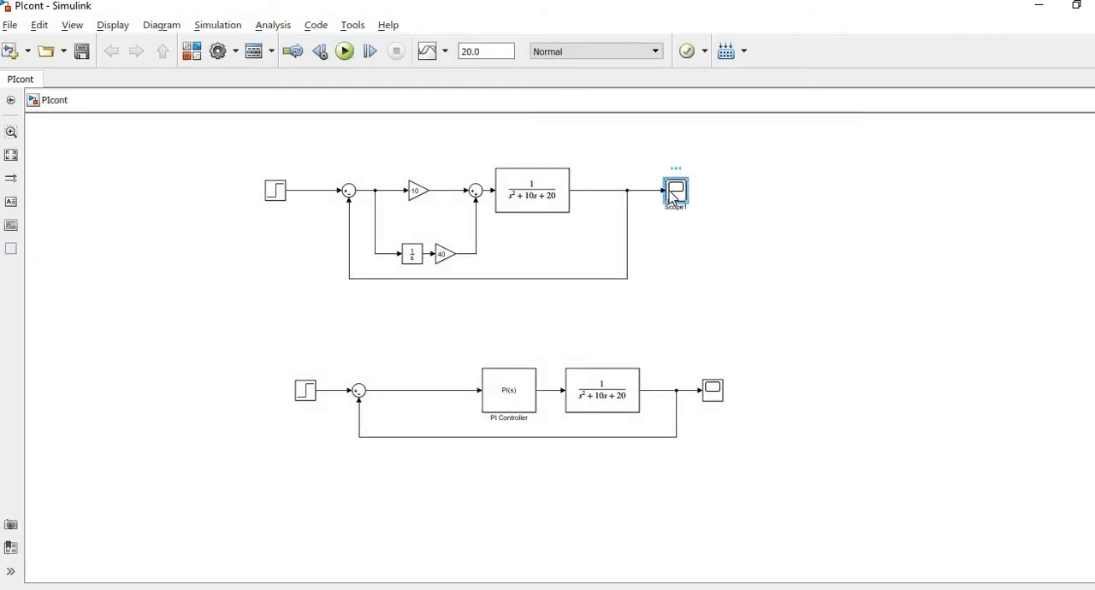
pyautogui.doubleClick(673, 195)
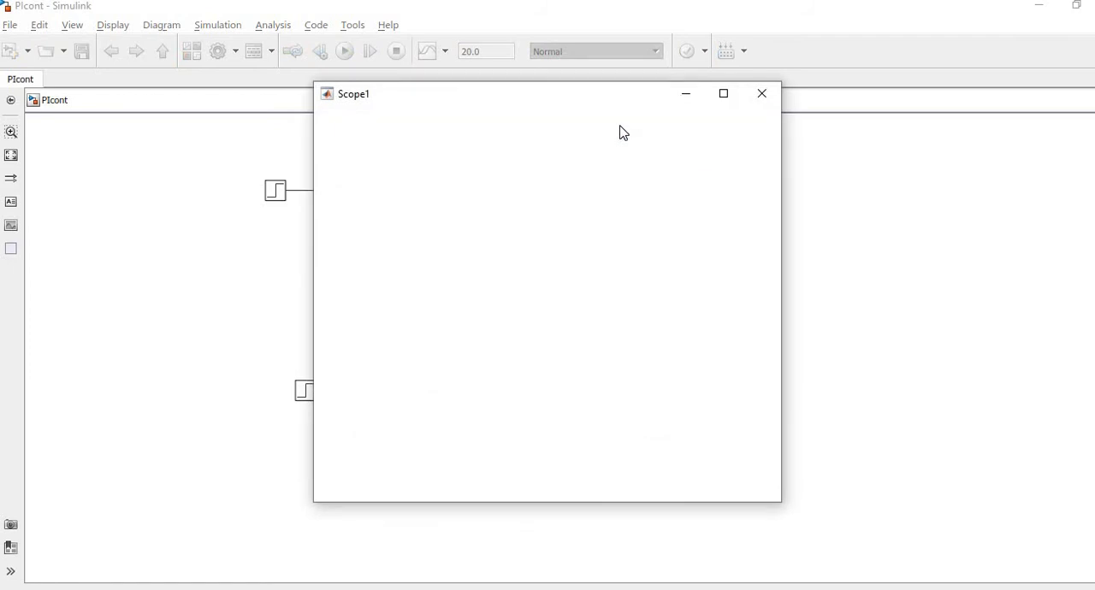
pyautogui.moveTo(622, 103); pyautogui.dragTo(424, 100)
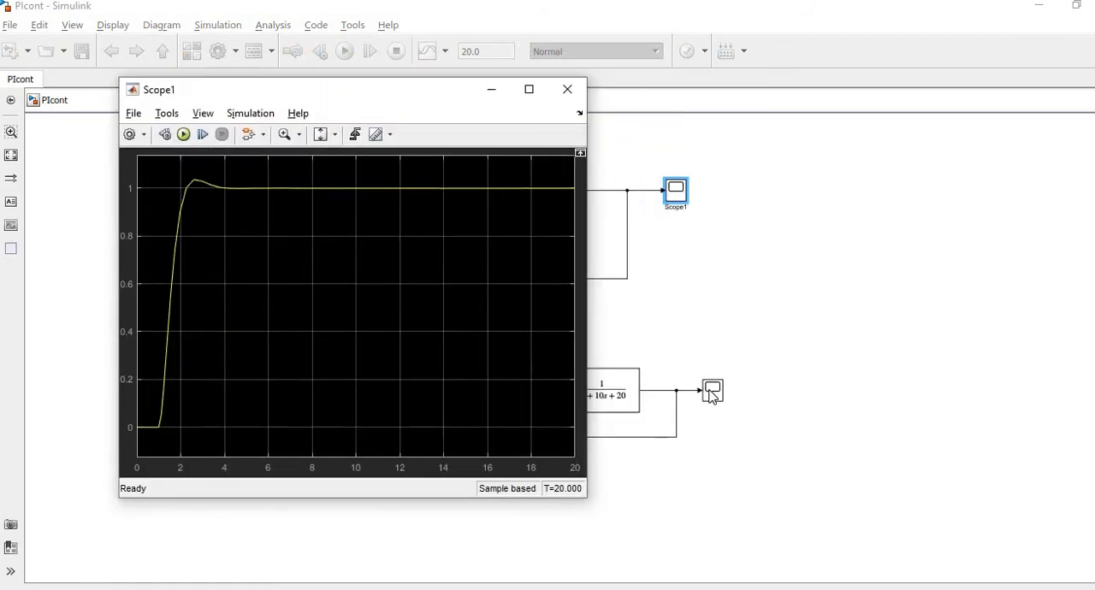
# Open the lower loop's scope, compare its response side by side with the upper loop's scope, and close both scopes.
pyautogui.click(712, 392)
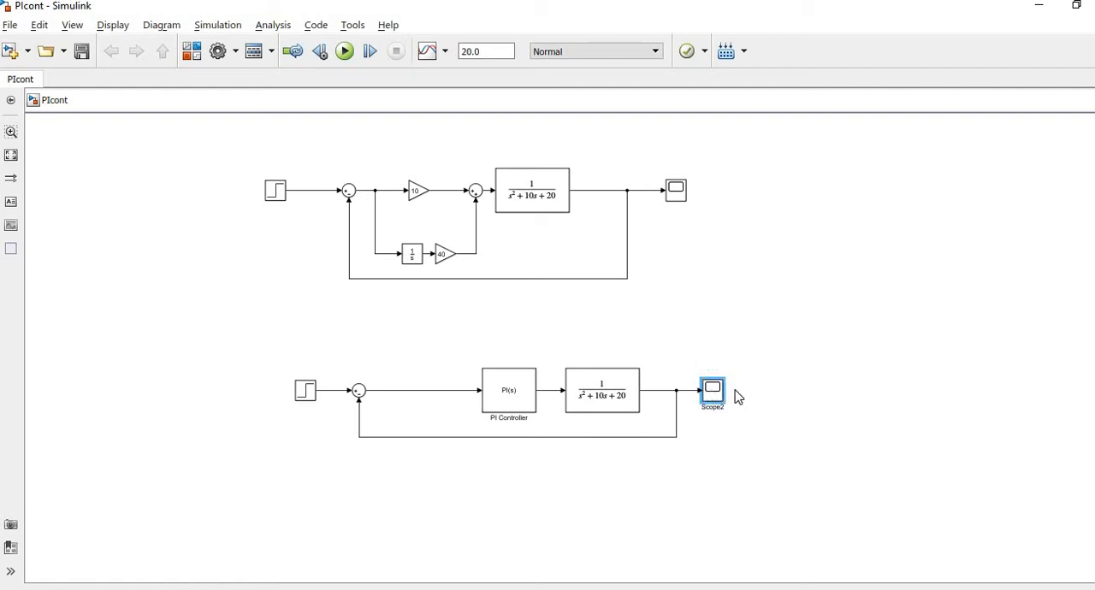
pyautogui.doubleClick(735, 392)
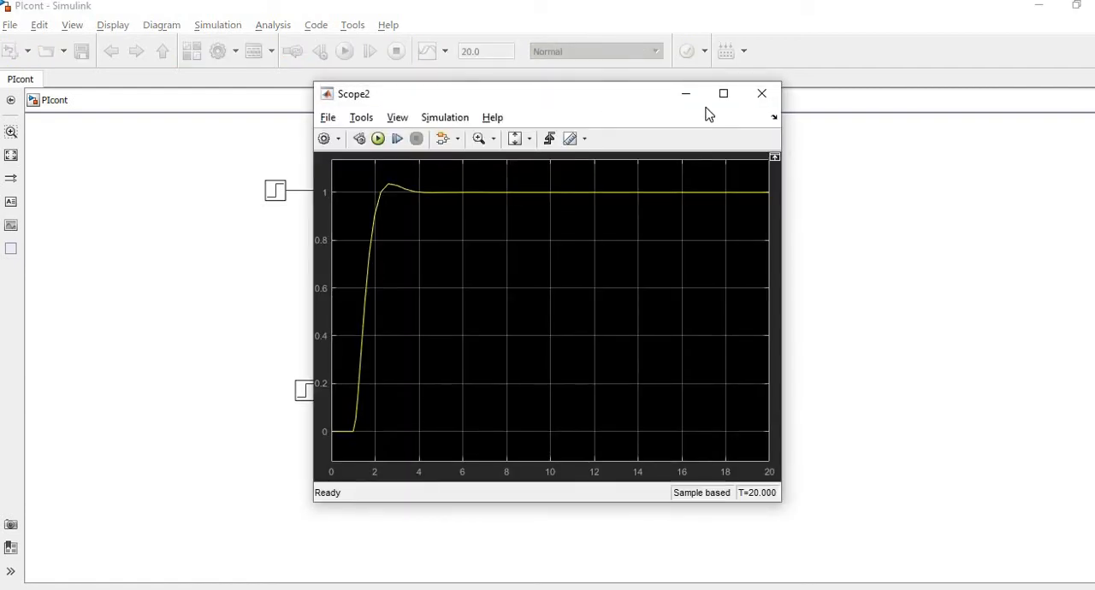
pyautogui.hotkey('alt', 'Tab')
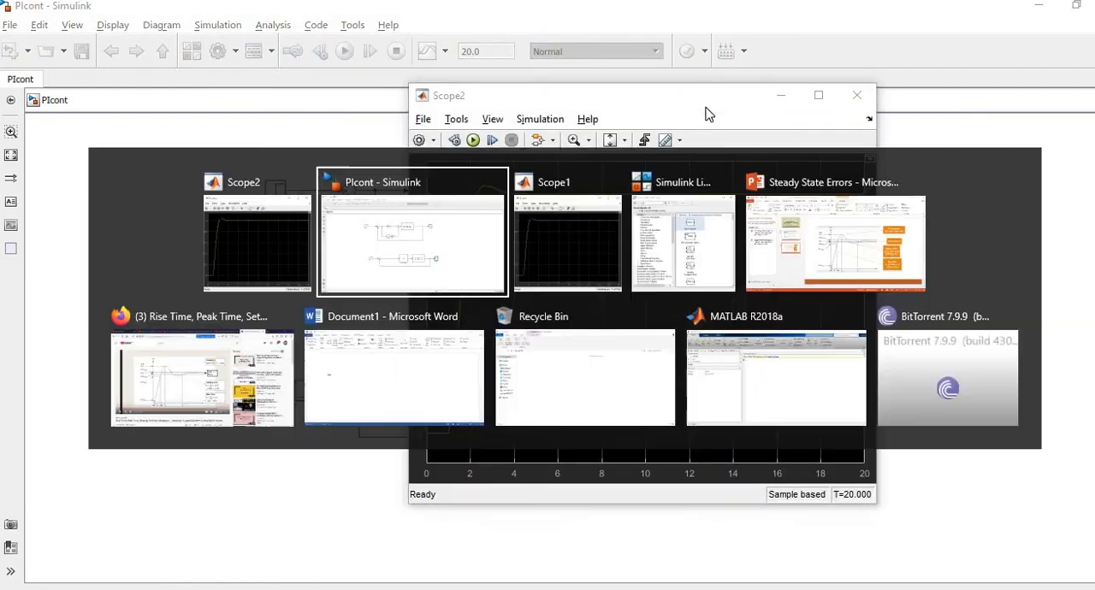
pyautogui.hotkey('alt', 'Tab')
pyautogui.moveTo(379, 102); pyautogui.dragTo(308, 100)
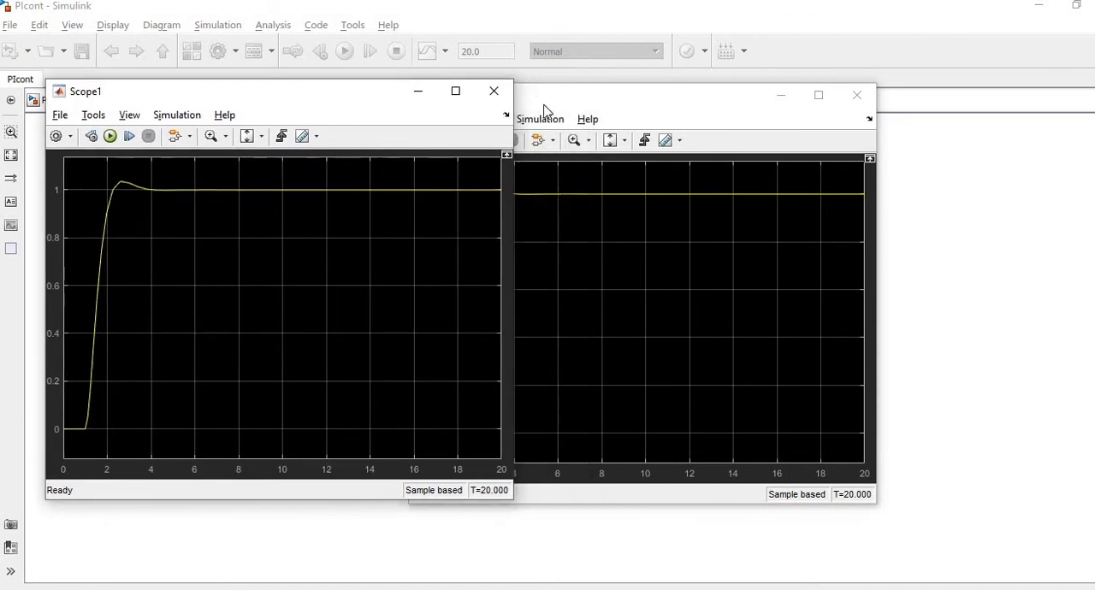
pyautogui.moveTo(605, 106); pyautogui.dragTo(699, 99)
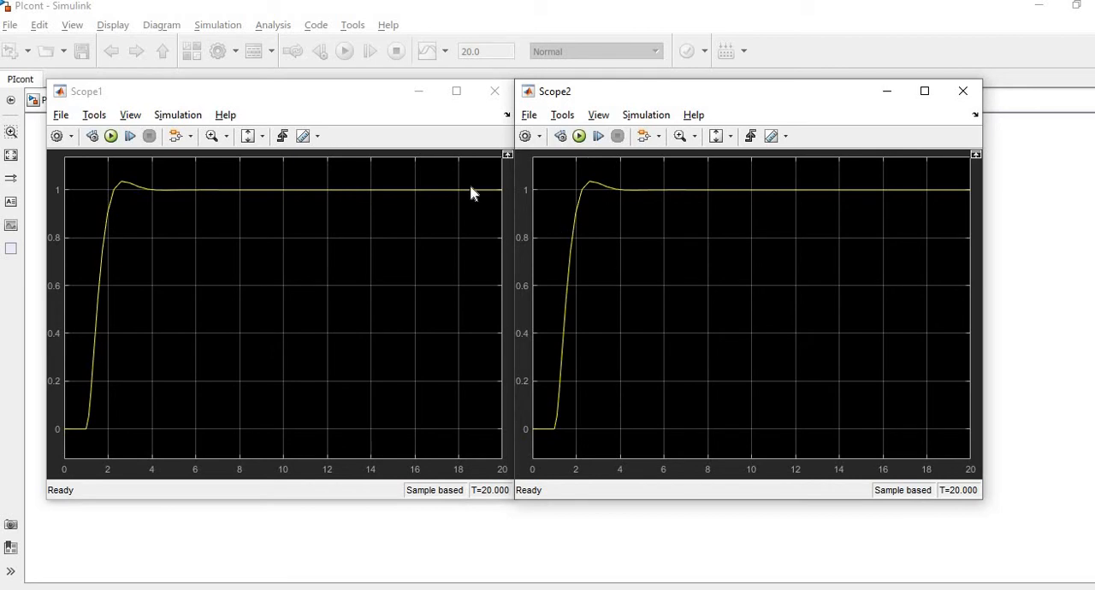
pyautogui.click(494, 91)
pyautogui.click(963, 90)
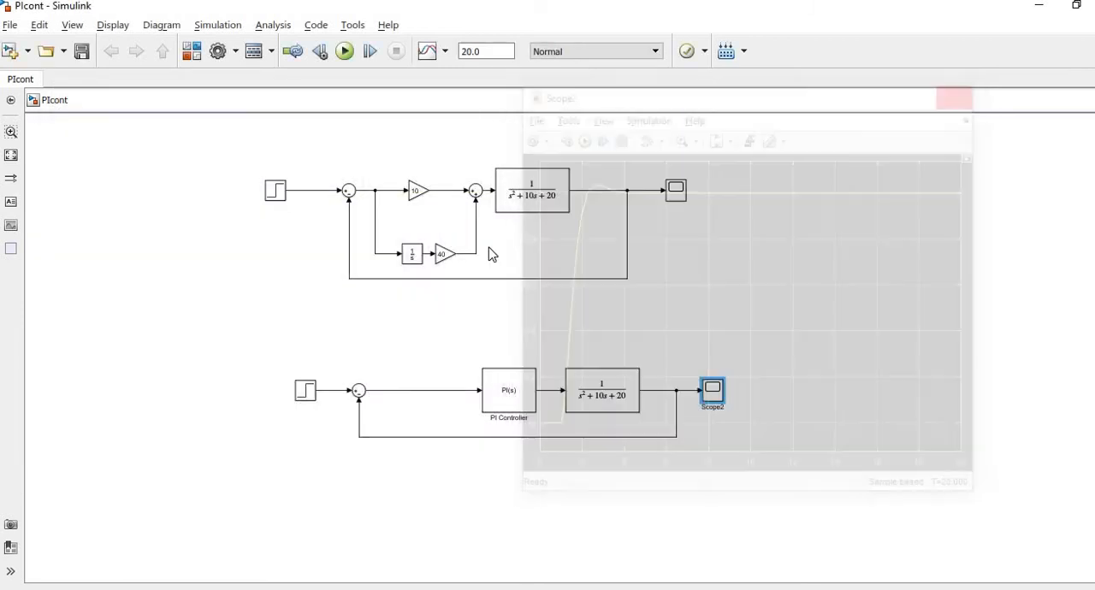
# Review the PI Controller loop's response once more in its scope and close the scope.
pyautogui.click(513, 386)
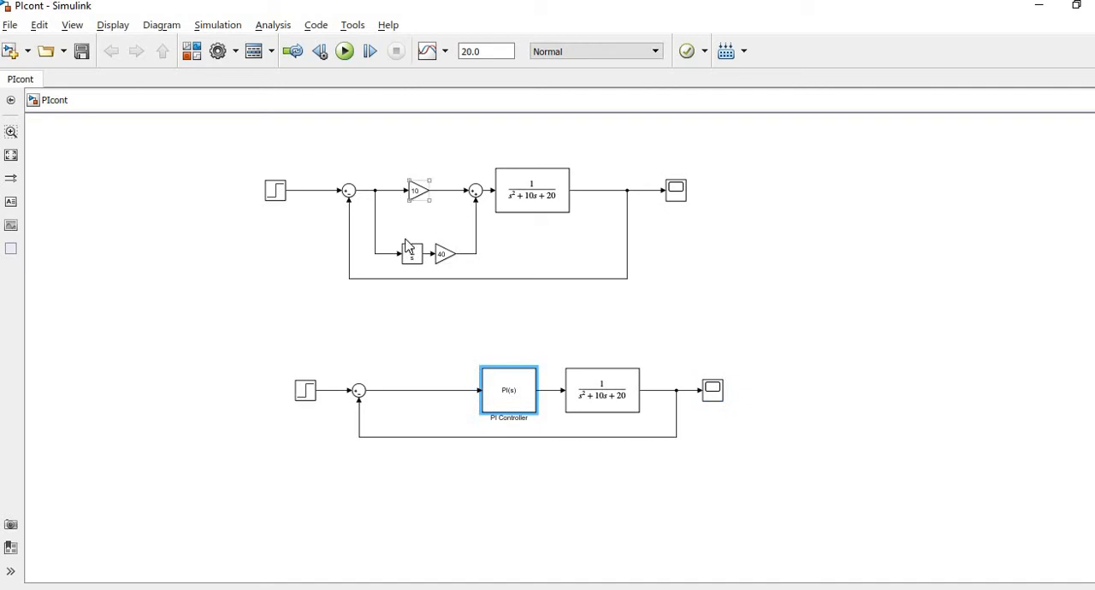
pyautogui.click(825, 329)
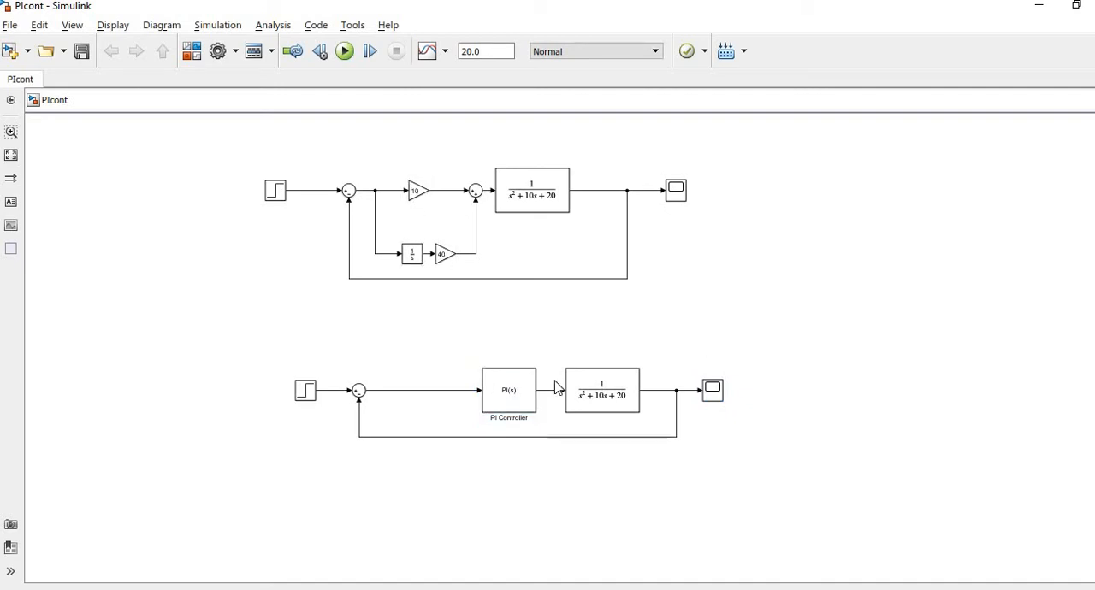
pyautogui.doubleClick(713, 390)
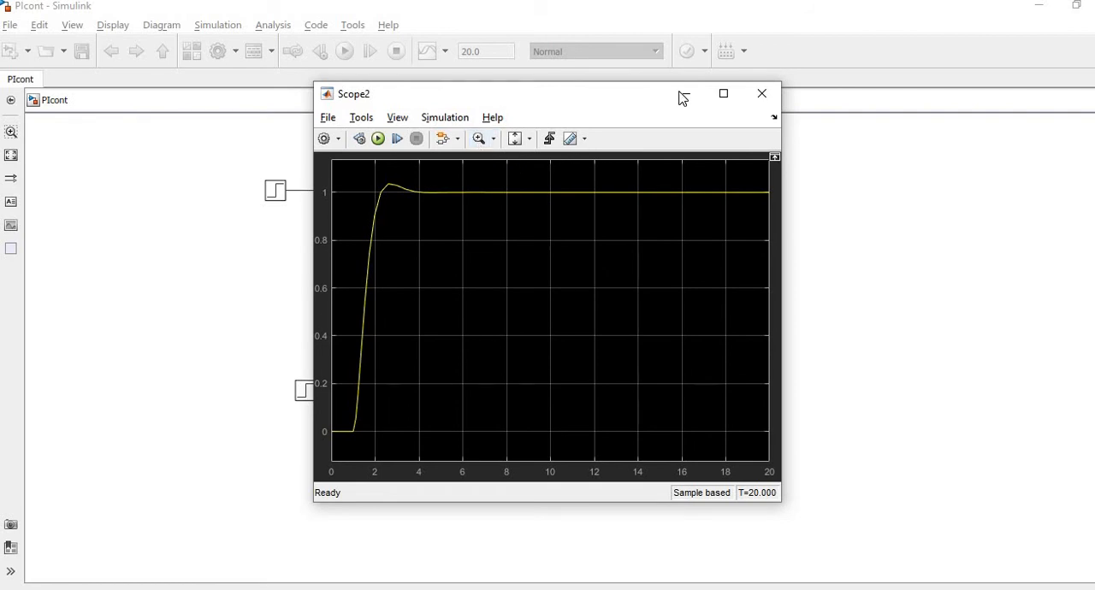
pyautogui.click(751, 95)
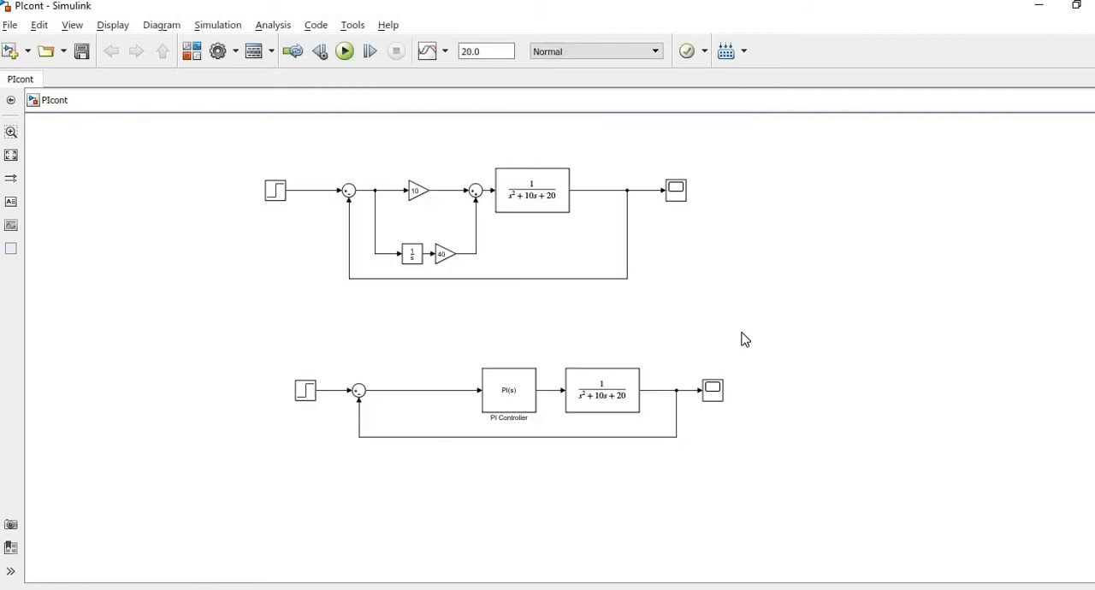
# Tune the PI Controller block with the transfer-function-based PID Tuner and update the block with the tuned gains.
pyautogui.click(516, 388)
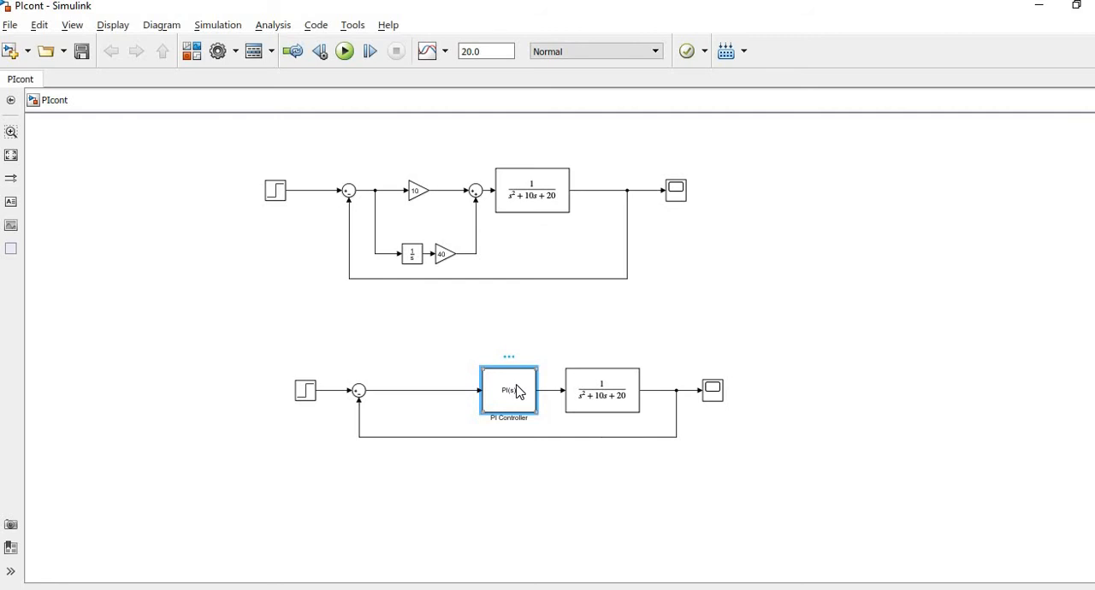
pyautogui.doubleClick(516, 392)
pyautogui.moveTo(501, 166); pyautogui.dragTo(645, 116)
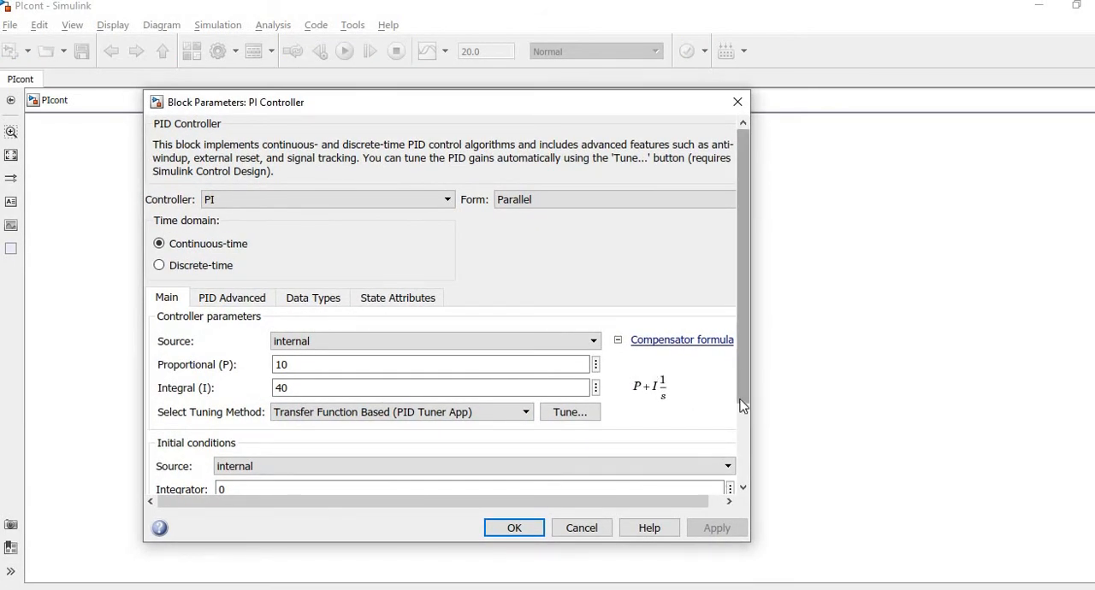
pyautogui.moveTo(740, 375); pyautogui.dragTo(751, 488)
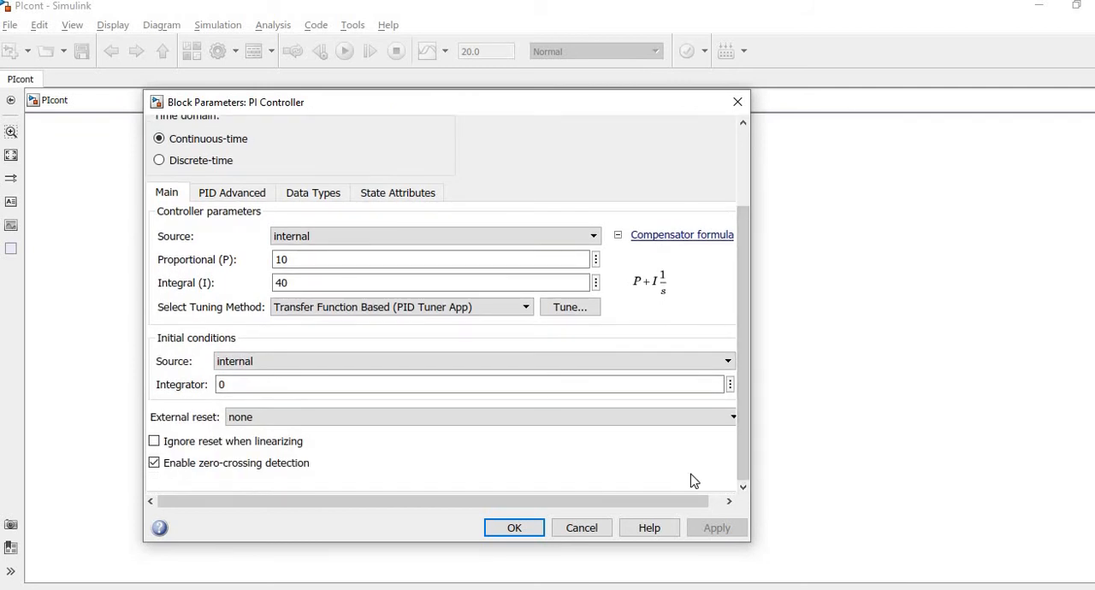
pyautogui.click(562, 310)
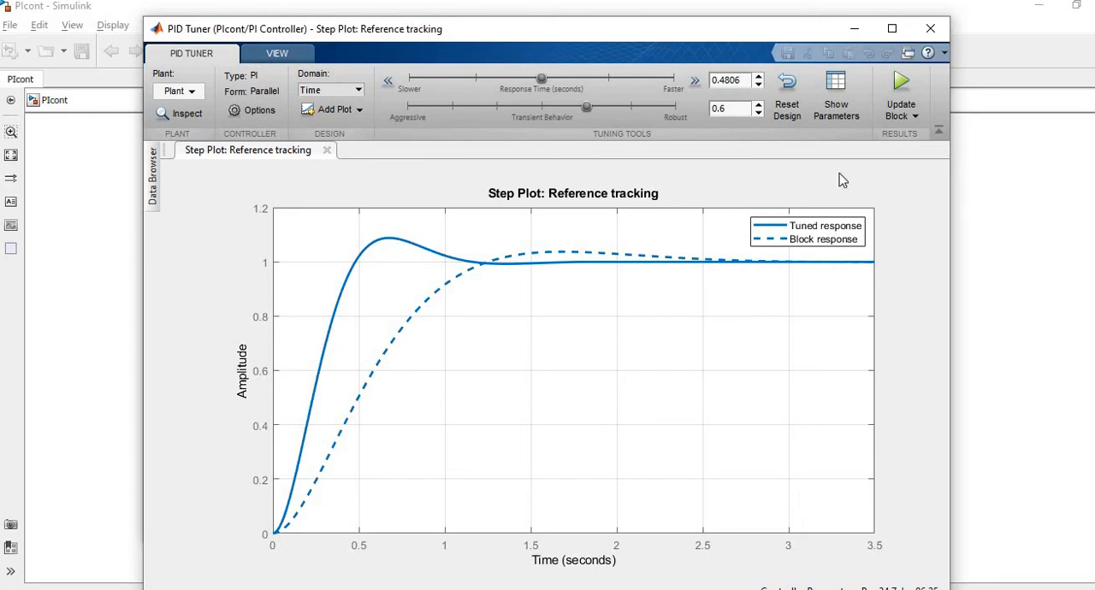
pyautogui.click(902, 81)
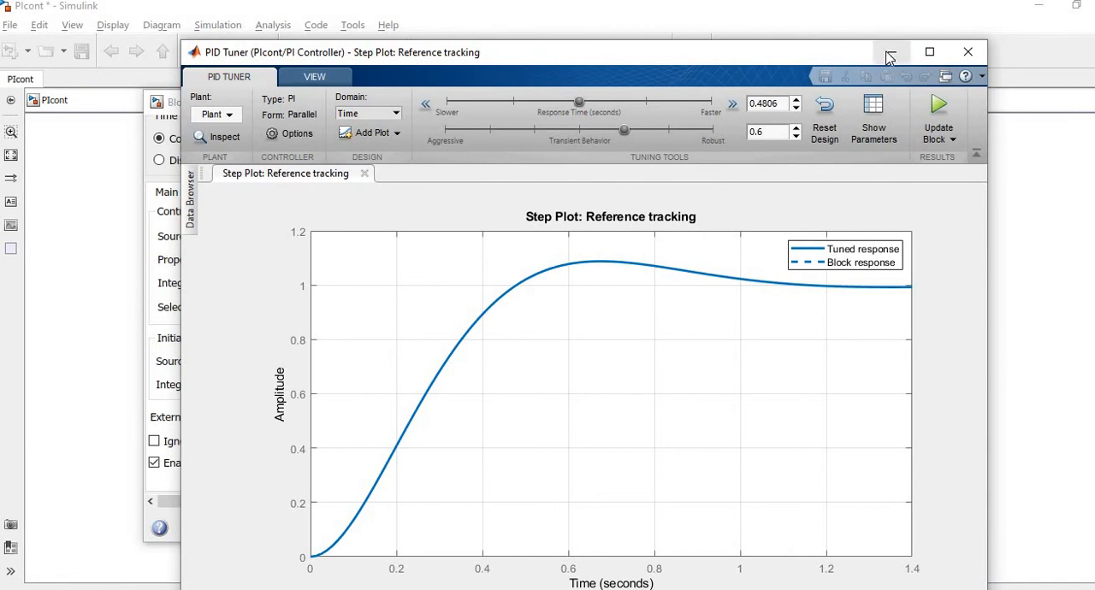
pyautogui.click(891, 53)
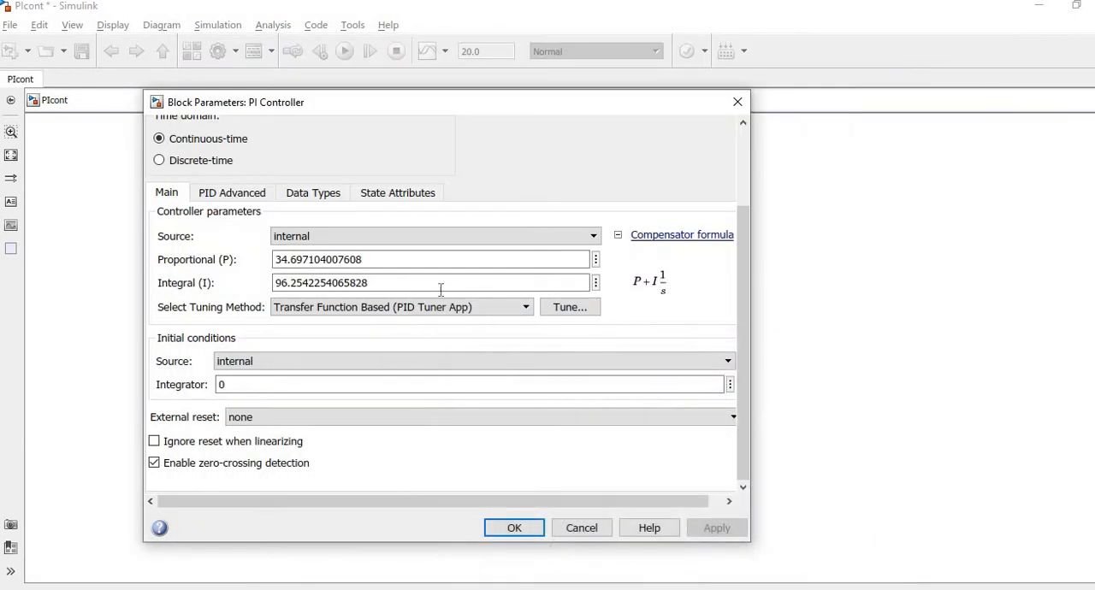
# Examine the tuned proportional and integral gains of the PI Controller block and the tuned step response in the PID Tuner.
pyautogui.click(293, 262)
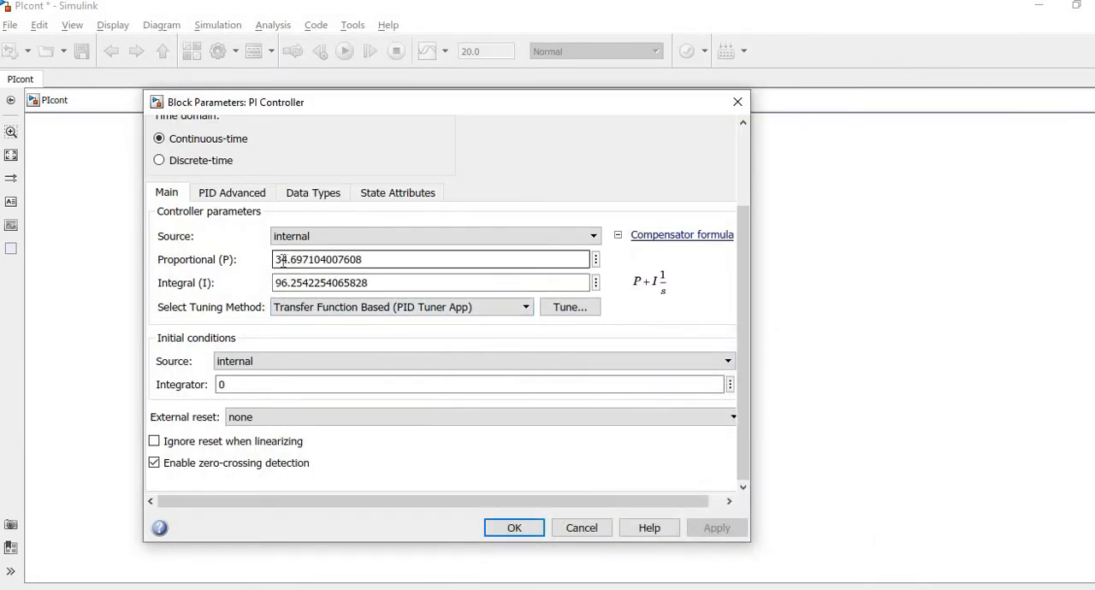
pyautogui.doubleClick(283, 261)
pyautogui.press('Left')
pyautogui.press('Left')
pyautogui.press('Left')
pyautogui.press('Left')
pyautogui.press('Left')
pyautogui.press('Left')
pyautogui.press('Left')
pyautogui.press('Left')
pyautogui.press('Left')
pyautogui.press('Left')
pyautogui.press('Left')
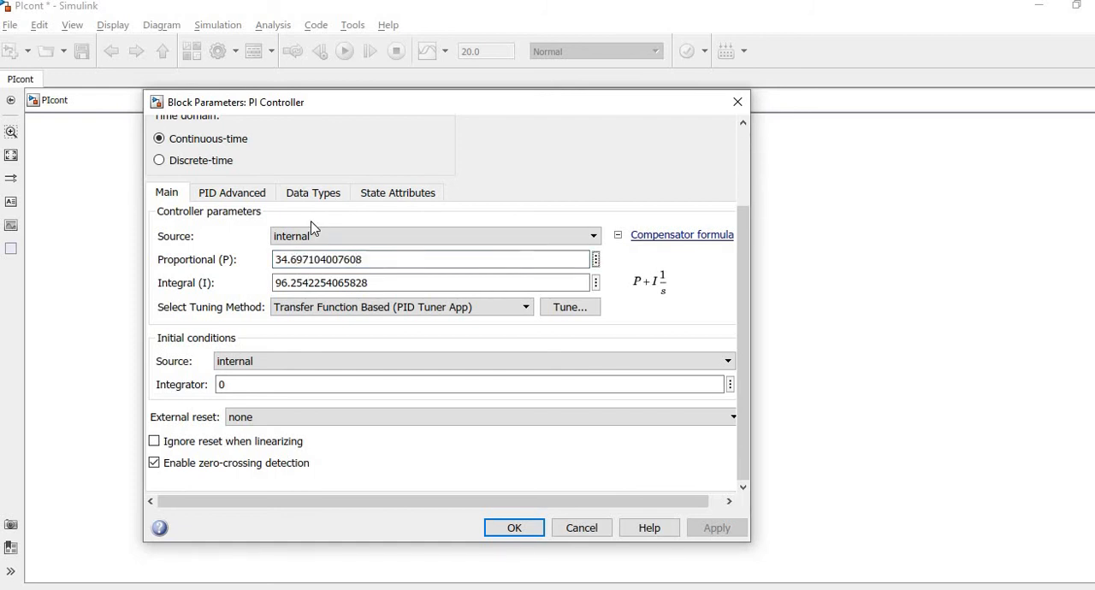
pyautogui.click(286, 282)
pyautogui.doubleClick(287, 283)
pyautogui.click(287, 283)
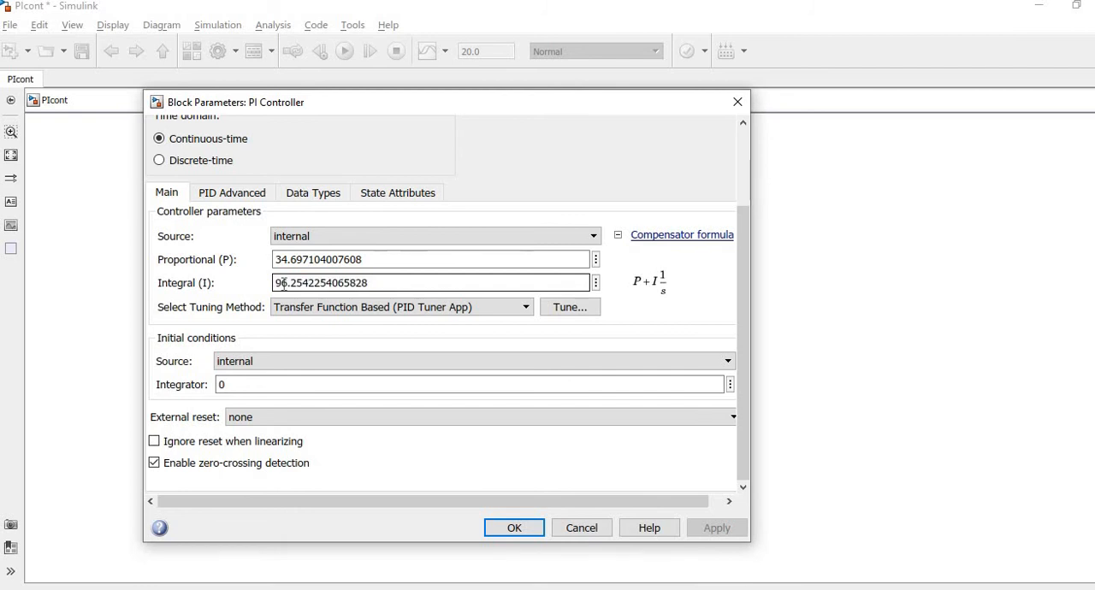
pyautogui.click(281, 261)
pyautogui.doubleClick(281, 260)
pyautogui.click(279, 282)
pyautogui.doubleClick(279, 282)
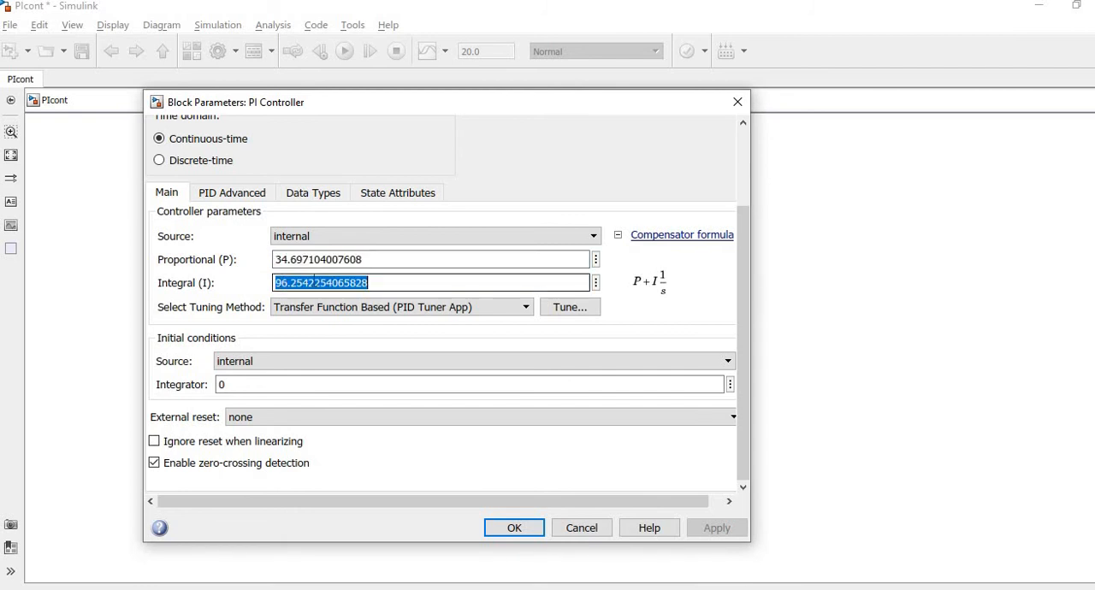
pyautogui.click(570, 306)
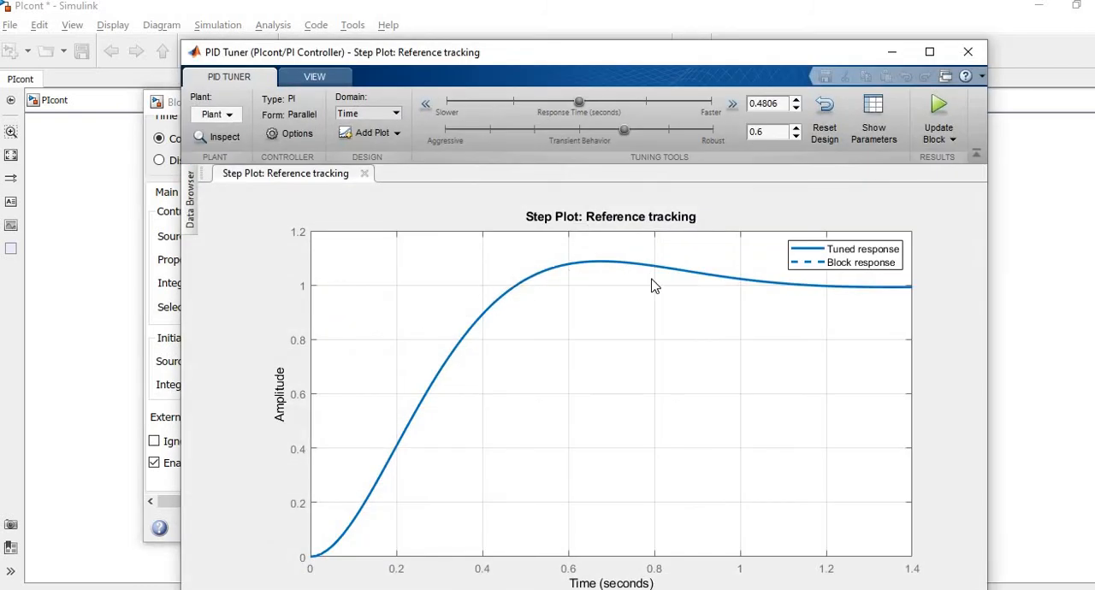
pyautogui.click(894, 56)
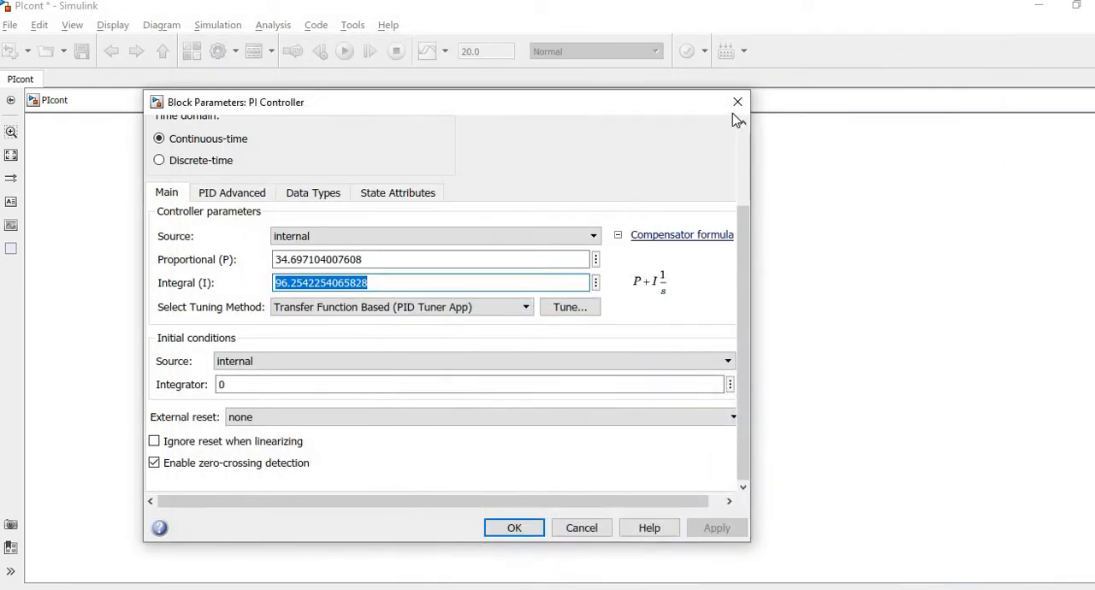
# Copy the PI Controller's proportional gain, 34.697104007608, into the proportional gain block of the upper loop.
pyautogui.doubleClick(328, 260)
pyautogui.hotkey('ctrl', 'c')
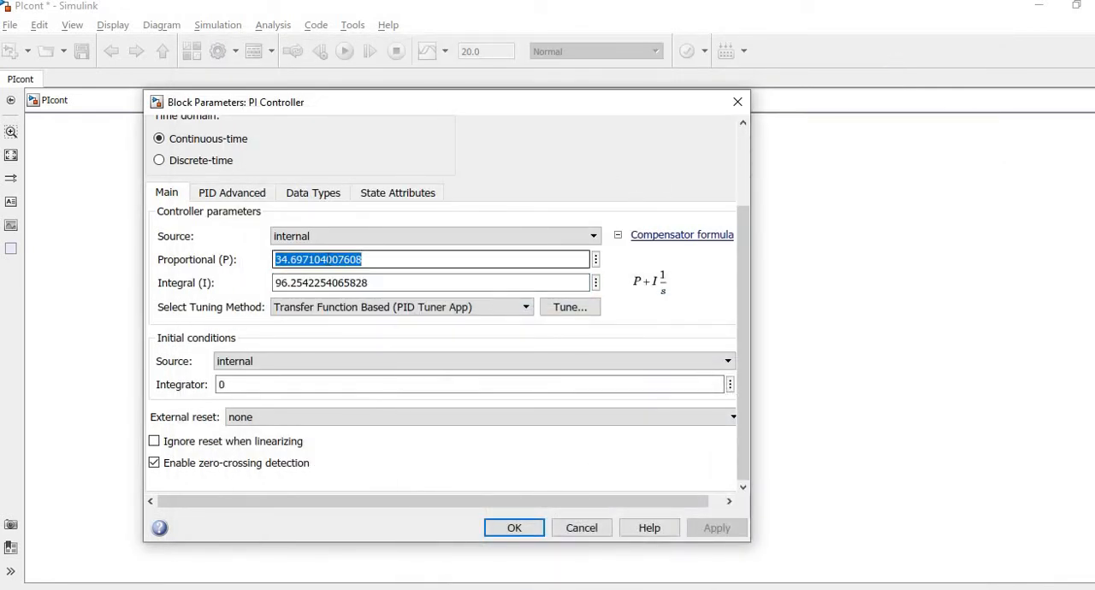
pyautogui.click(740, 101)
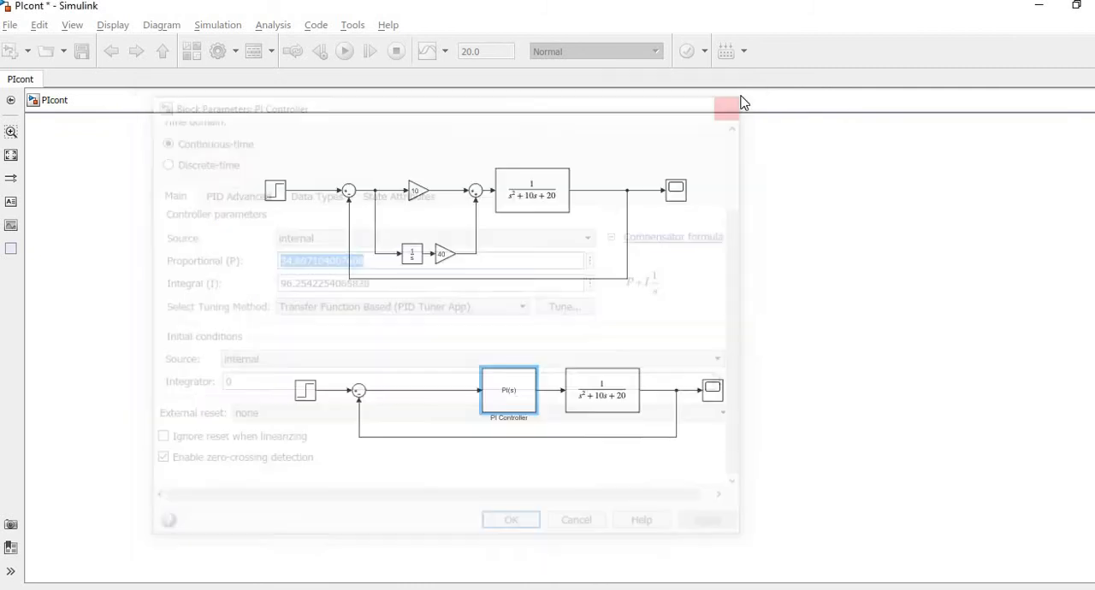
pyautogui.click(417, 192)
pyautogui.doubleClick(417, 191)
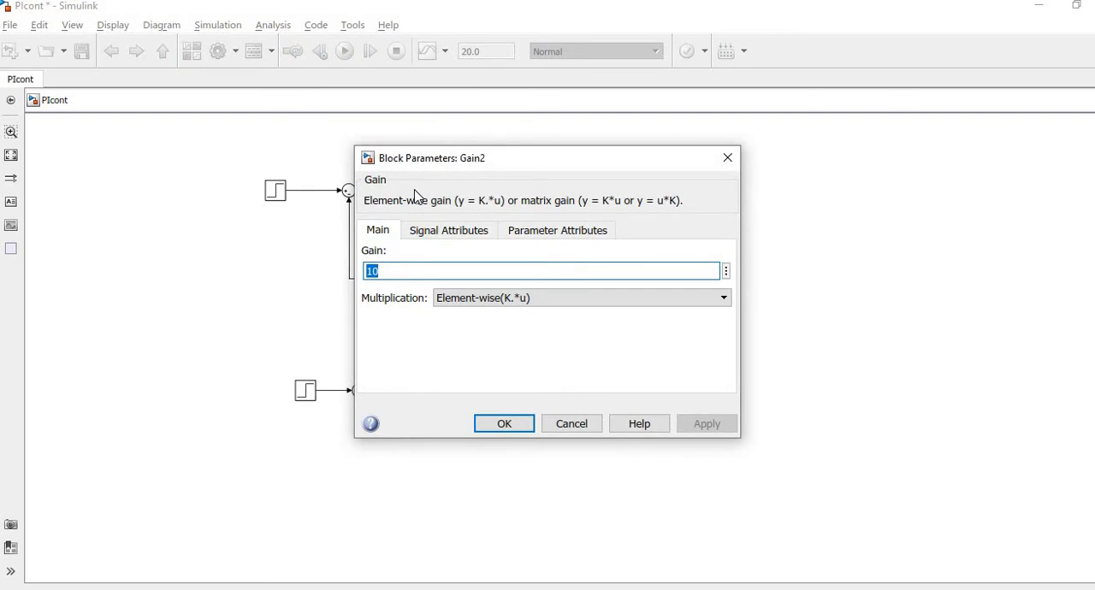
pyautogui.hotkey('ctrl', 'v')
pyautogui.press('Return')
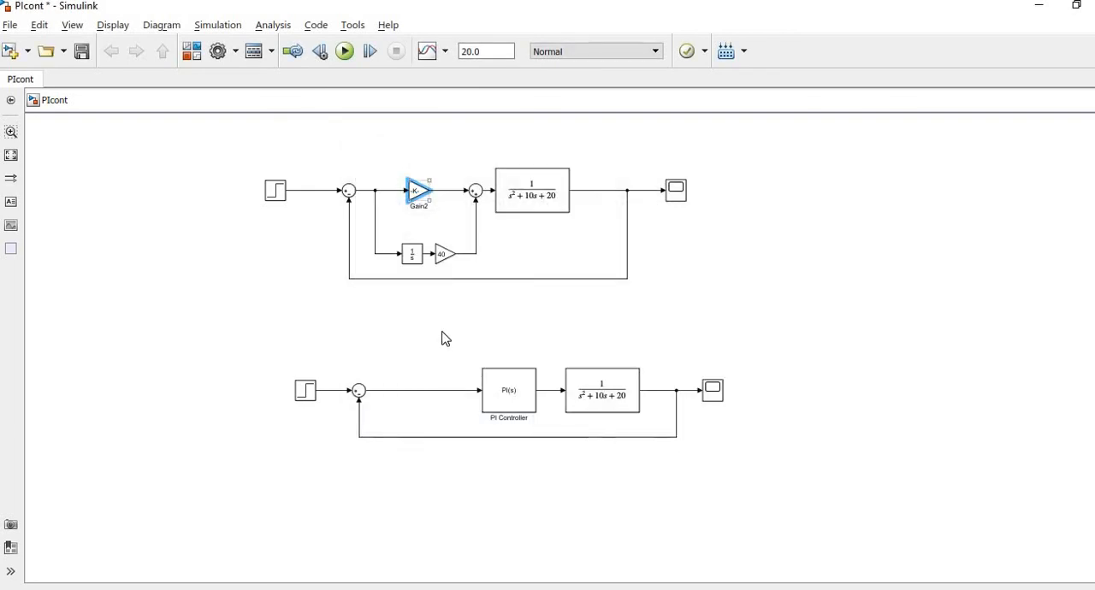
# Copy the PI Controller's integral gain, 96.2542254065828, into the integral gain block of the upper loop.
pyautogui.click(515, 410)
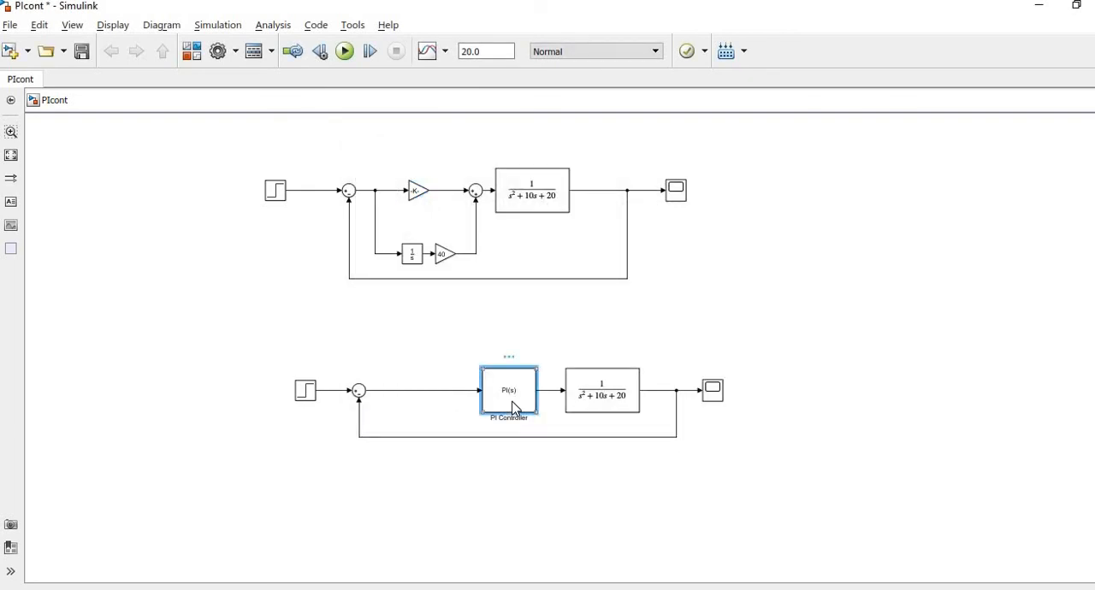
pyautogui.doubleClick(514, 410)
pyautogui.click(240, 442)
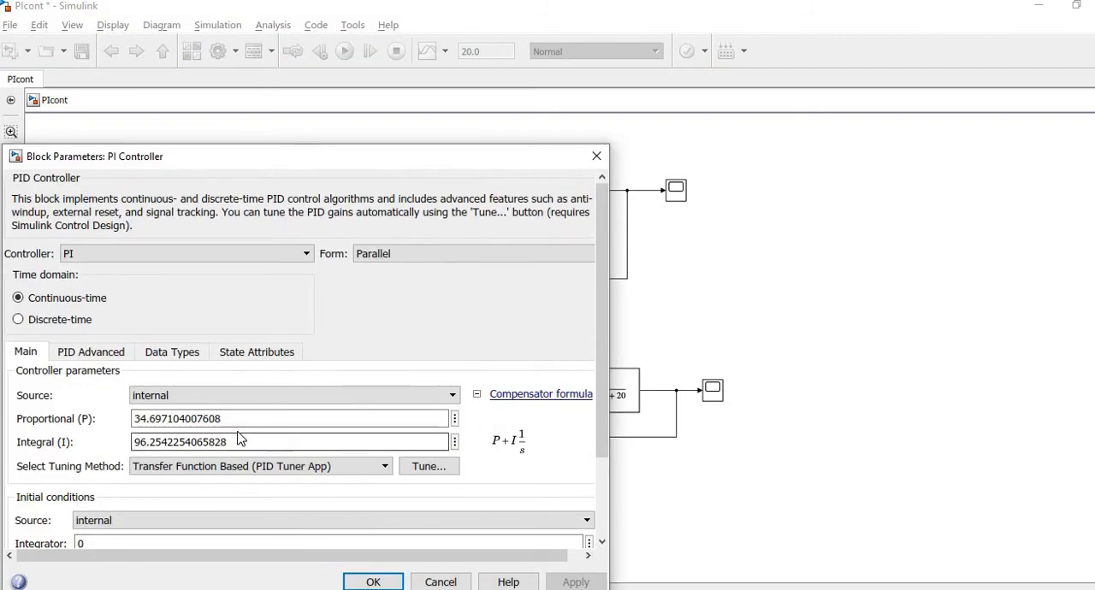
pyautogui.doubleClick(241, 441)
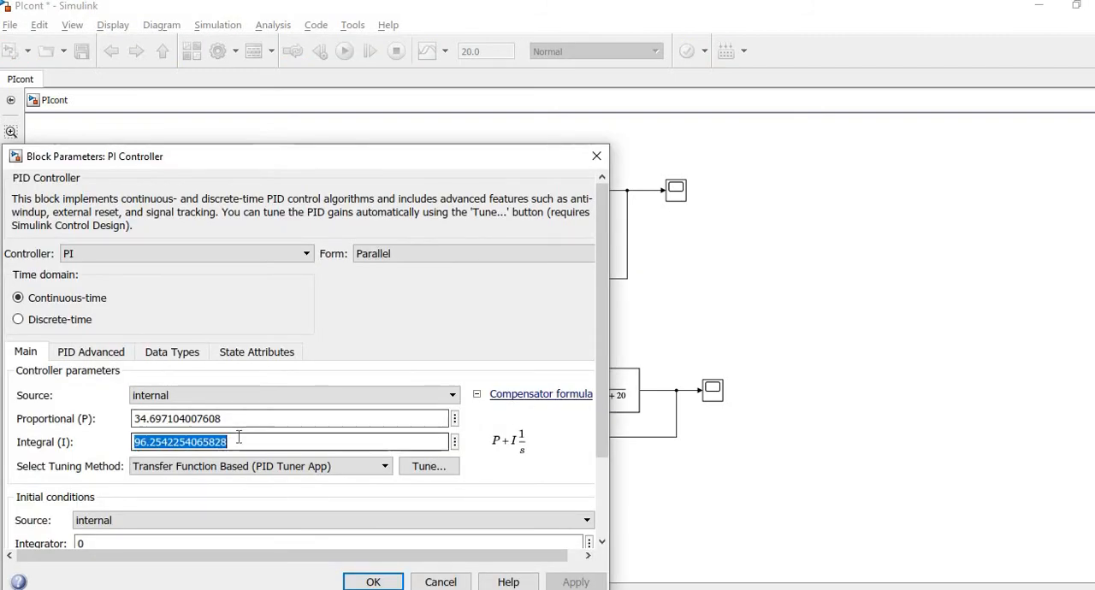
pyautogui.click(597, 156)
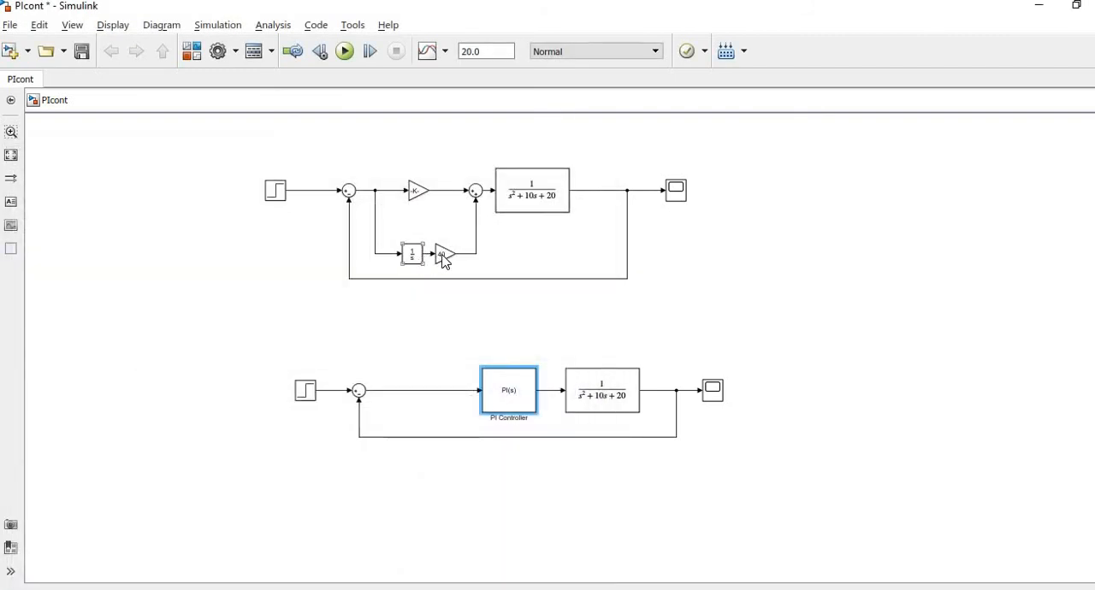
pyautogui.doubleClick(445, 255)
pyautogui.write('86.2542254900526')
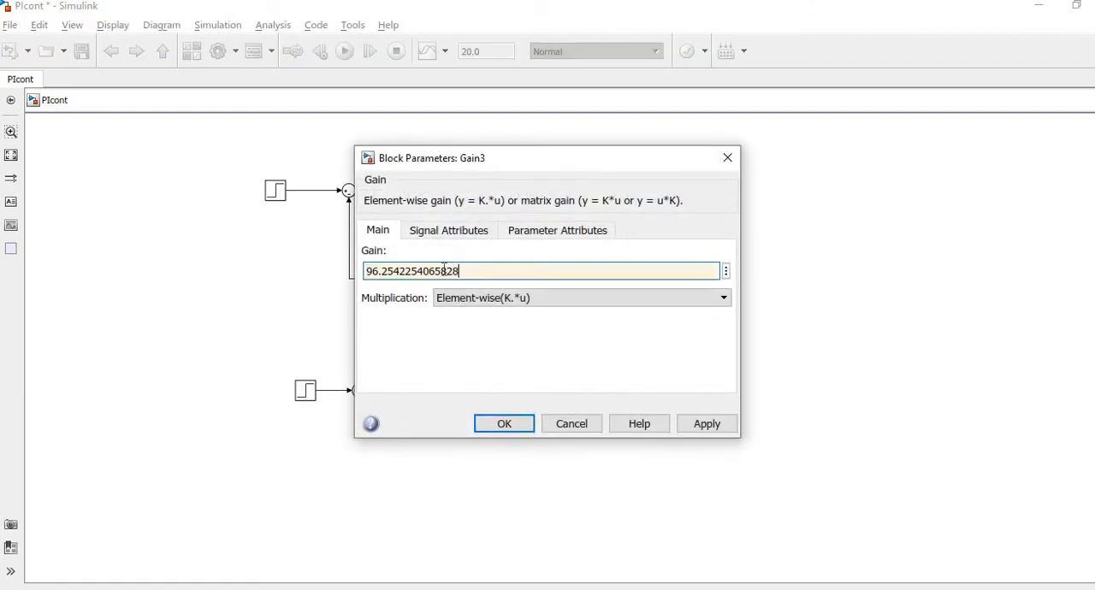
pyautogui.click(505, 423)
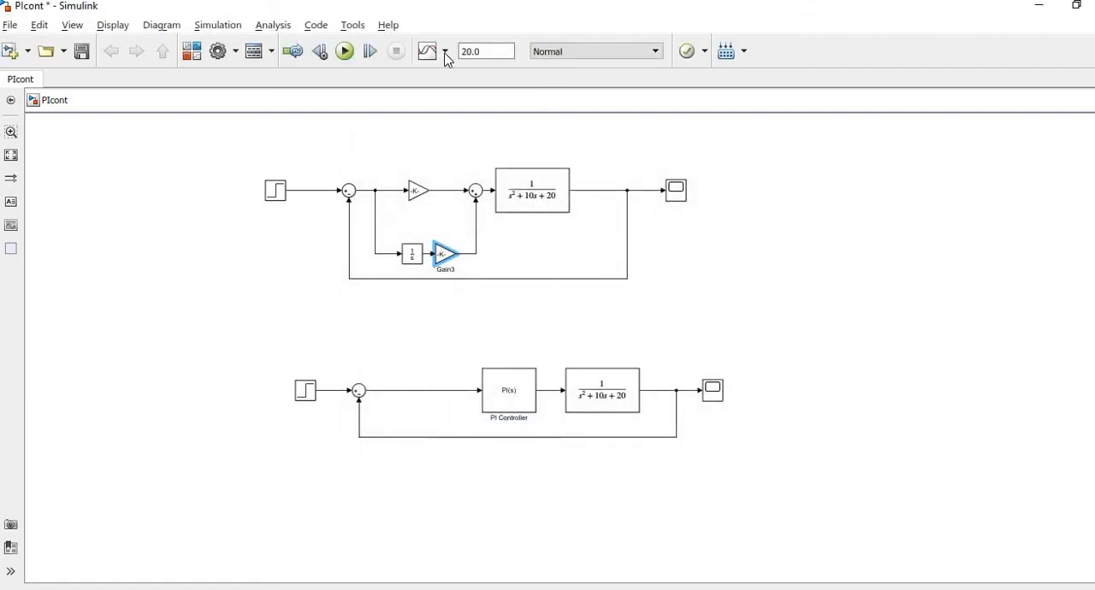
# Run the simulation and open the upper loop's scope to view its response.
pyautogui.click(346, 52)
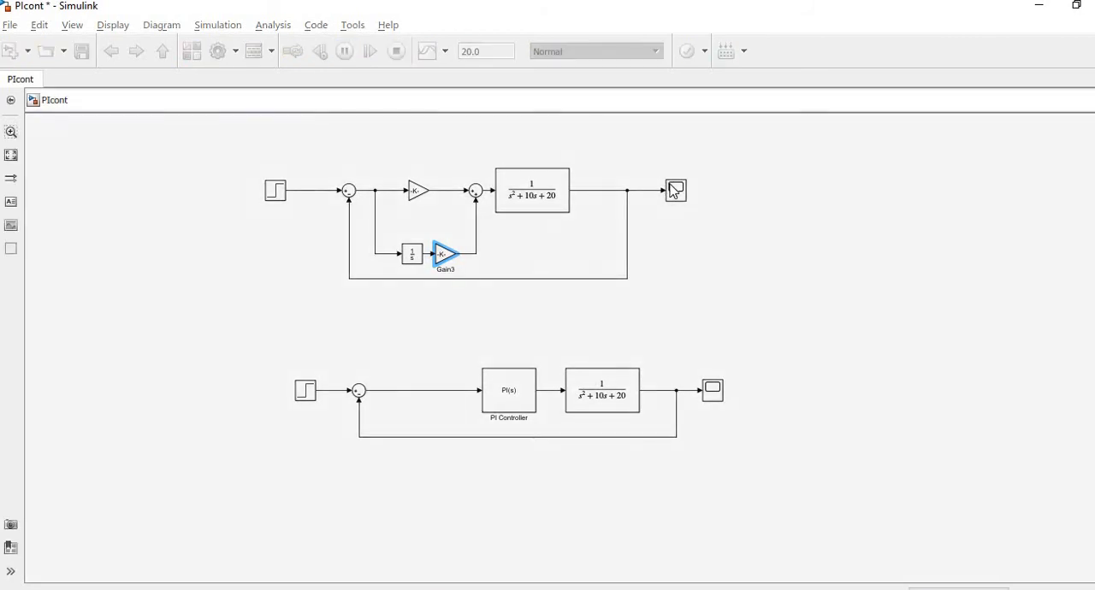
pyautogui.click(676, 192)
pyautogui.doubleClick(676, 192)
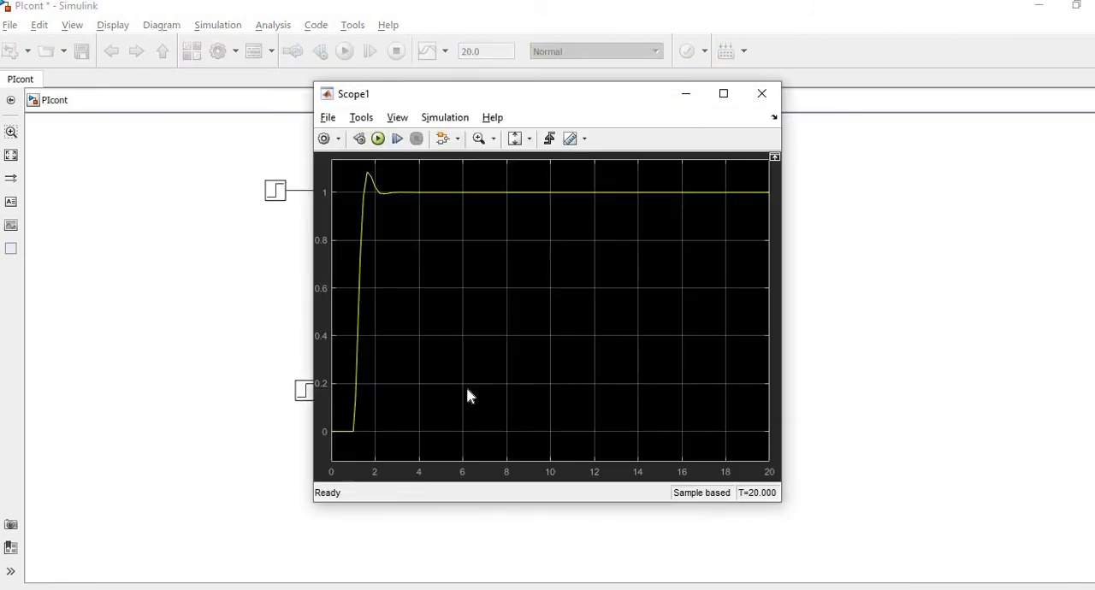
# Bring up the PID Tuner and arrange it with the upper loop's scope to compare their step responses.
pyautogui.click(766, 589)
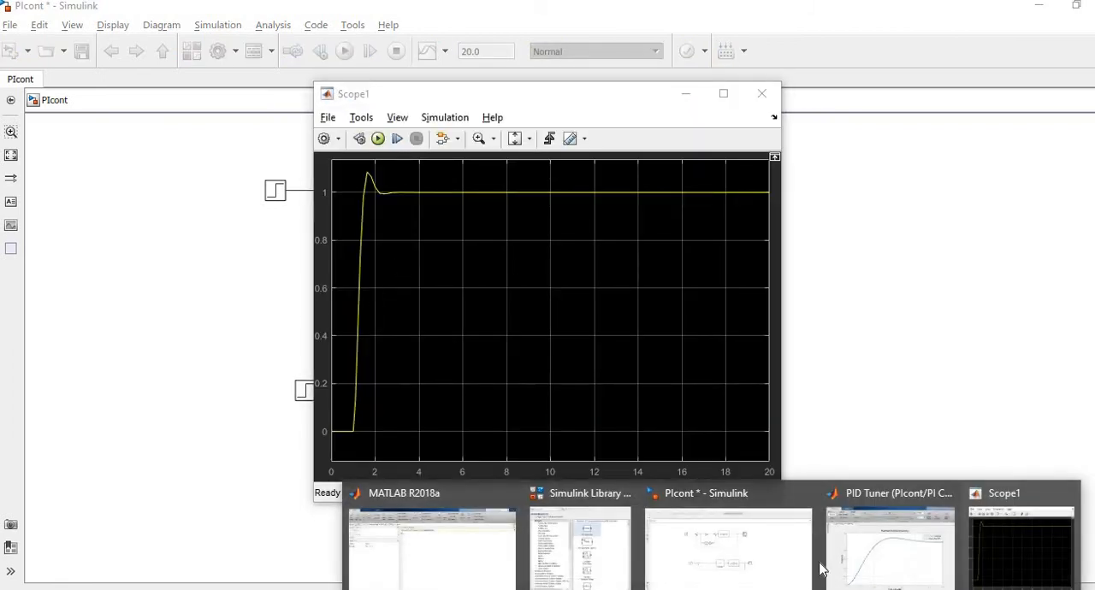
pyautogui.click(864, 552)
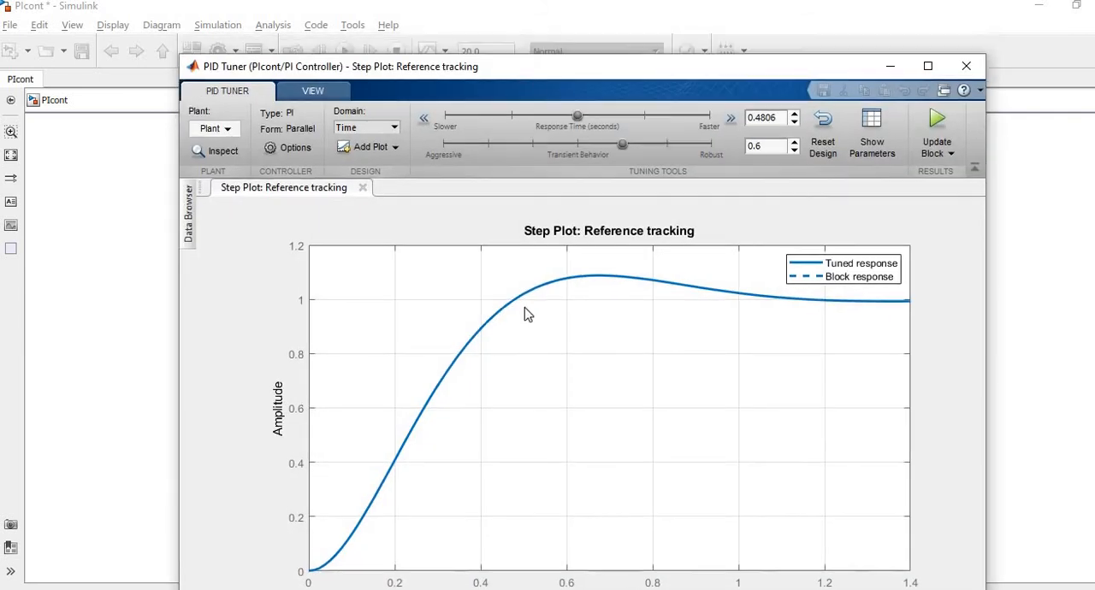
pyautogui.moveTo(523, 71); pyautogui.dragTo(464, 307)
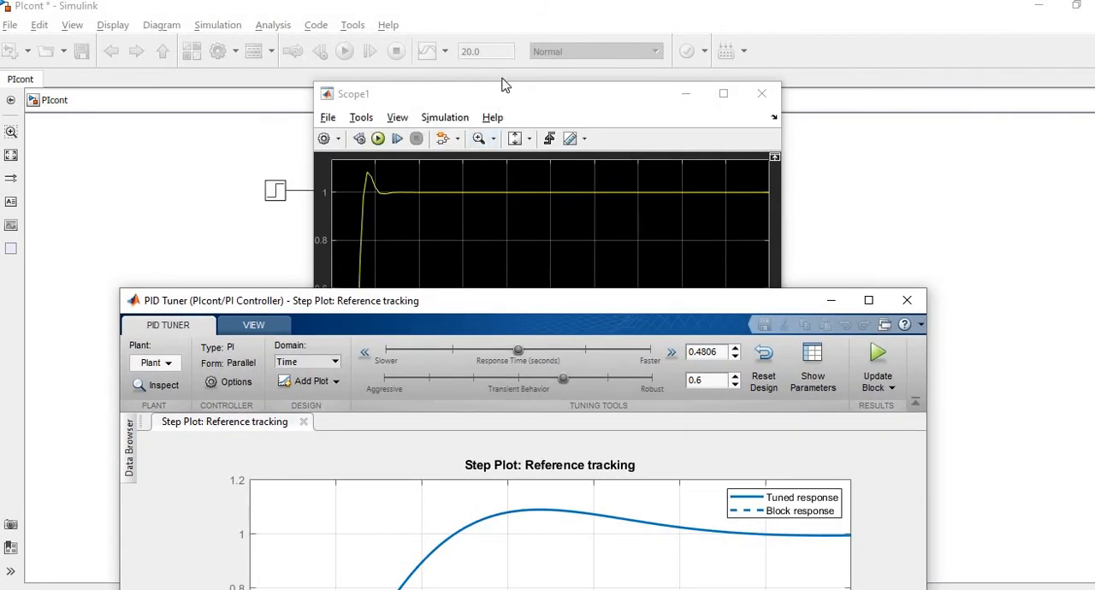
pyautogui.moveTo(562, 86); pyautogui.dragTo(693, 82)
pyautogui.moveTo(759, 119); pyautogui.dragTo(636, 66)
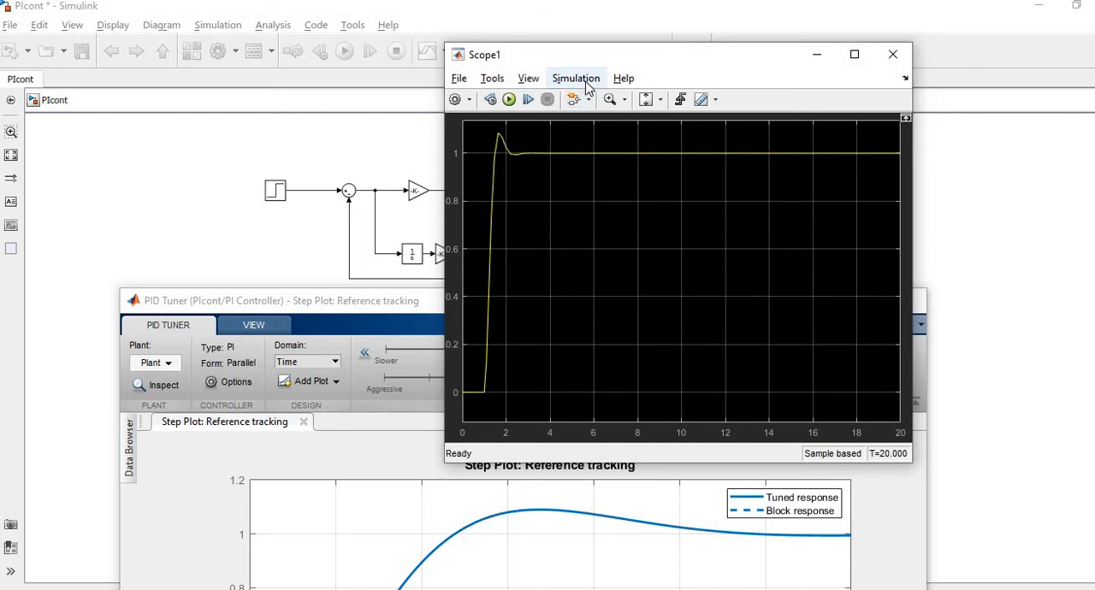
# Zoom in on the settled portion of the upper loop's response in the scope.
pyautogui.click(610, 100)
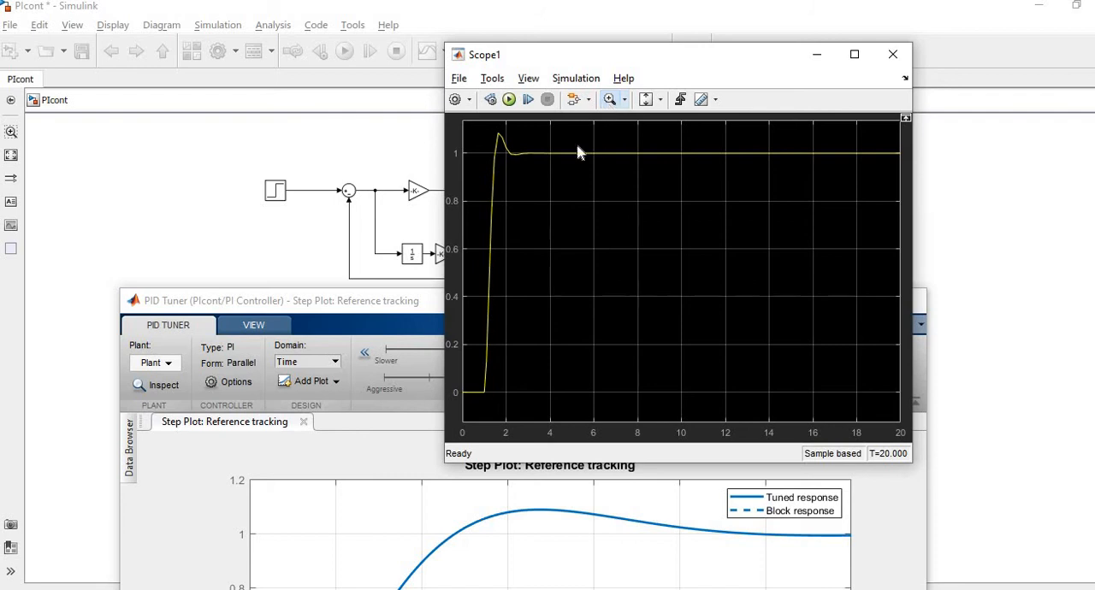
pyautogui.click(608, 100)
pyautogui.click(537, 169)
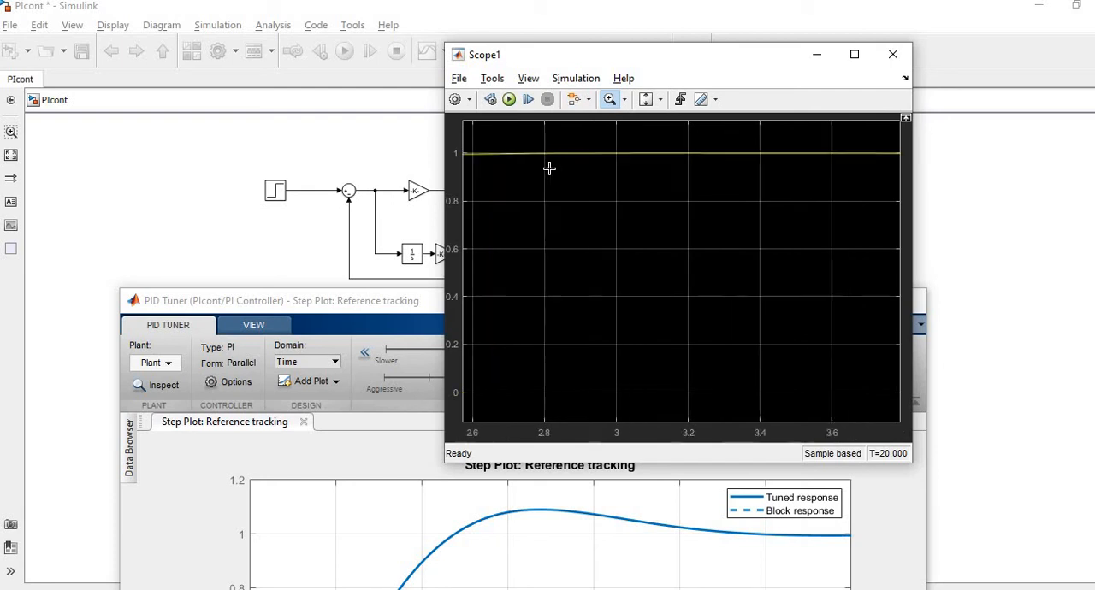
pyautogui.click(507, 147)
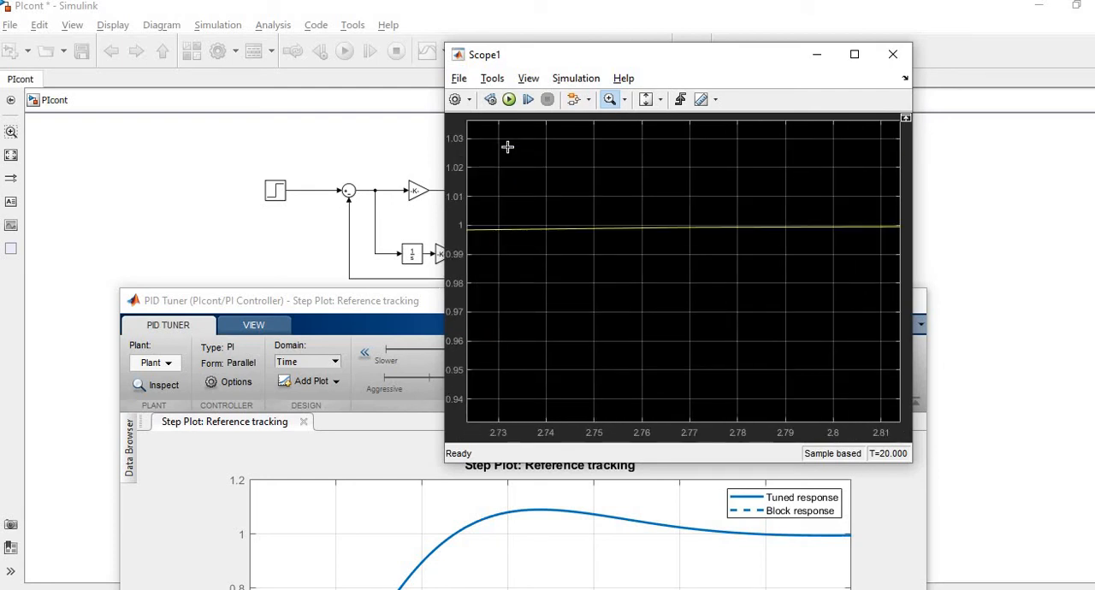
# Switch to MATLAB and make its command window ready for input.
pyautogui.hotkey('alt', 'Tab')
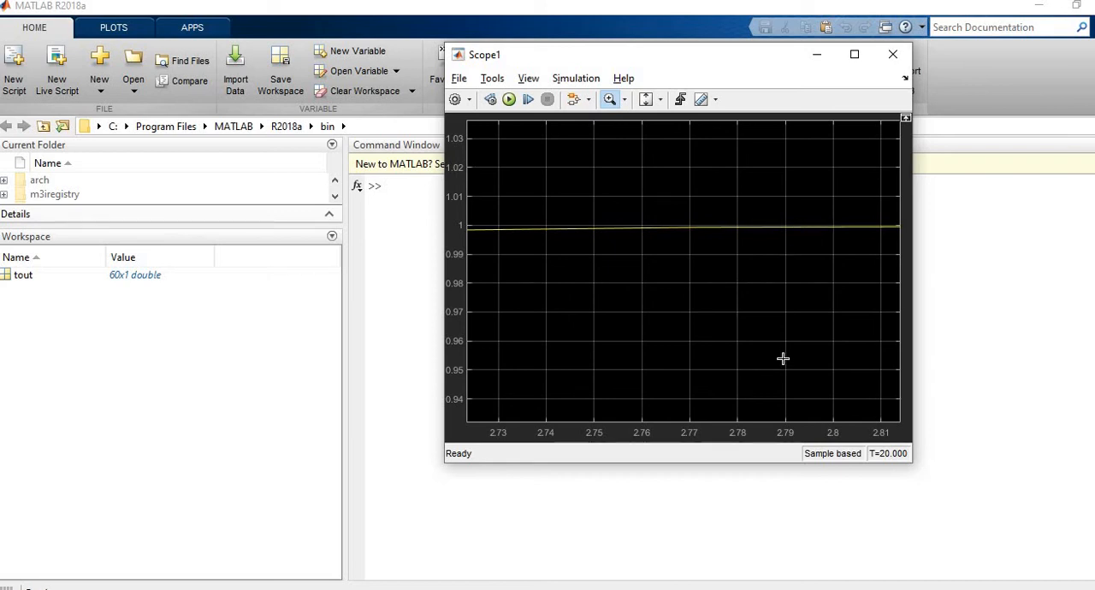
pyautogui.click(497, 302)
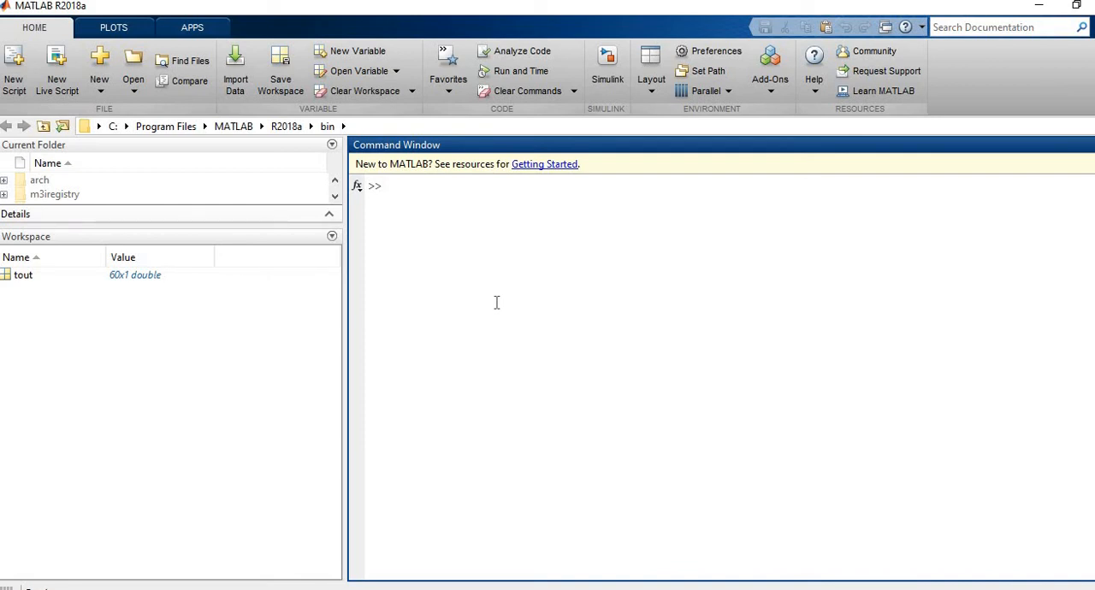
# Try to define s as a transfer function variable with tf.
pyautogui.write('s=')
pyautogui.press('BackSpace')
pyautogui.press('BackSpace')
pyautogui.write('s=')
pyautogui.write('tf')
pyautogui.write("('s")
pyautogui.write("');")
pyautogui.press('Return')
# Clear the command window with clc and remove all workspace variables with clear all.
pyautogui.write('c')
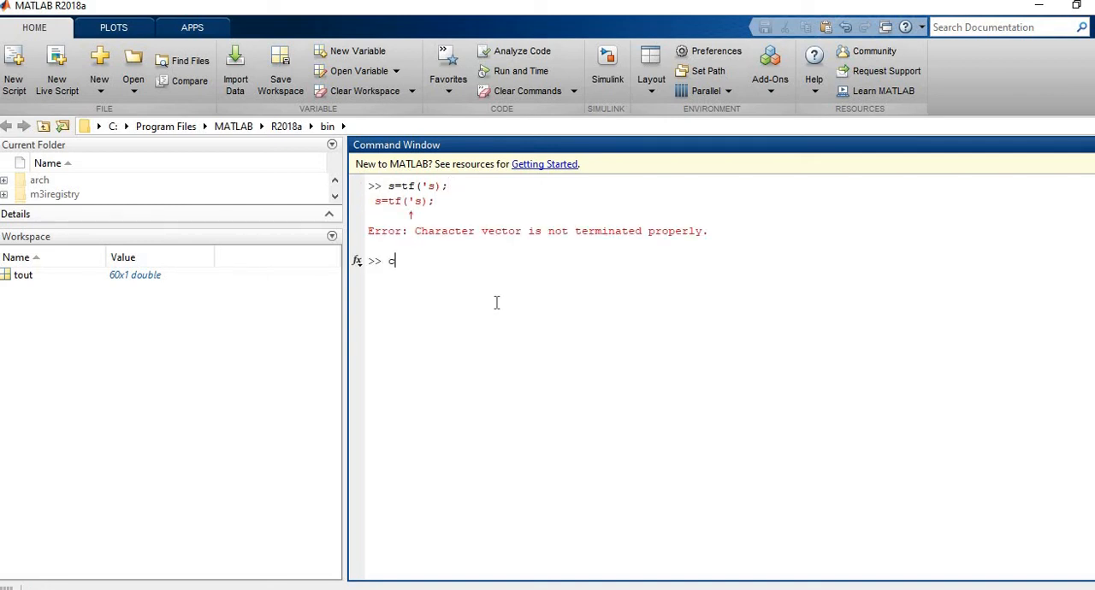
pyautogui.write('lc')
pyautogui.press('Return')
pyautogui.write('cle')
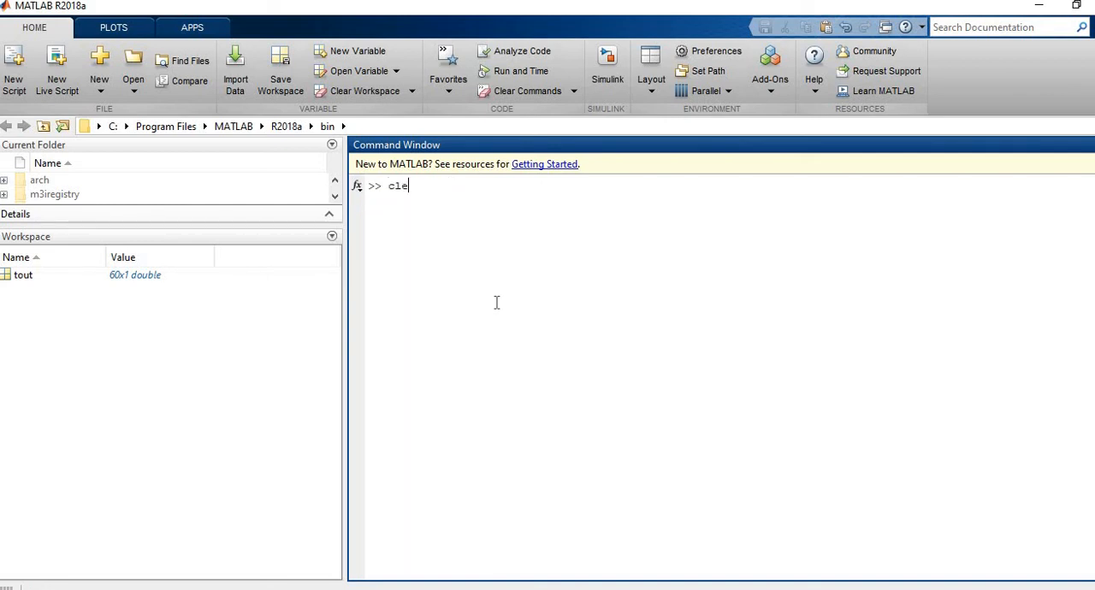
pyautogui.write('ar all')
pyautogui.press('Return')
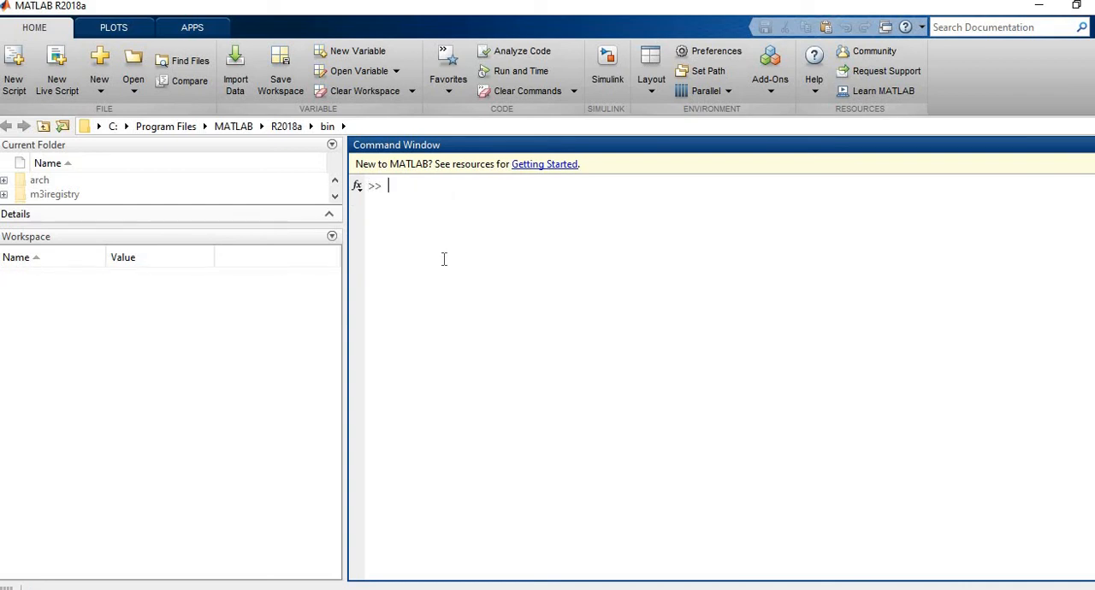
# Define the Laplace variable with s=tf('s'); in the command window.
pyautogui.write("s=tf('s');")
pyautogui.press('Return')
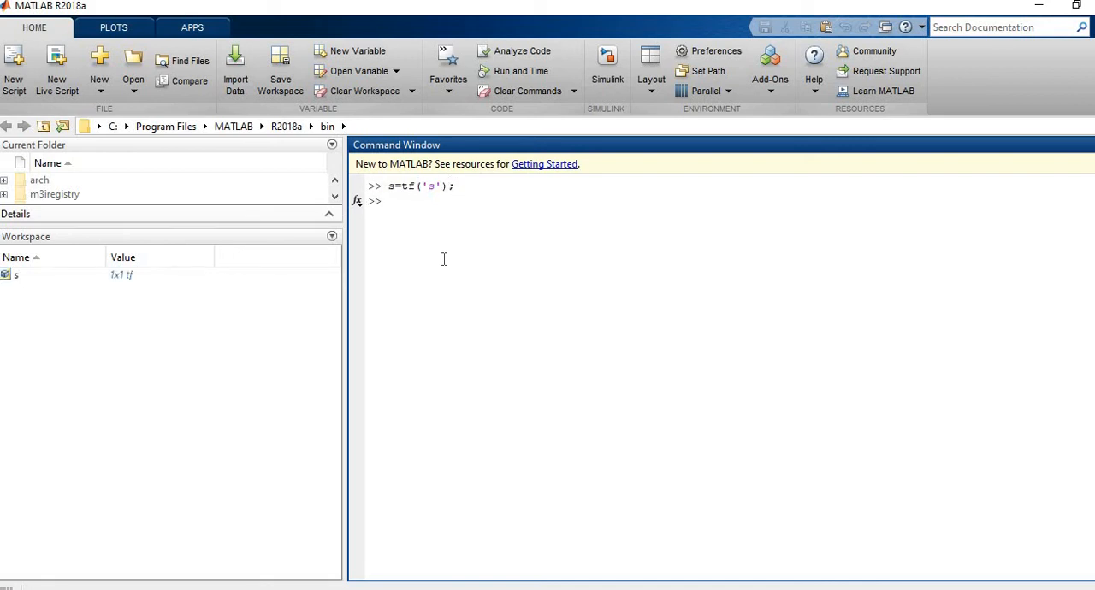
# Check the lower loop's plant transfer function in the Simulink model PIcont and return to MATLAB.
pyautogui.hotkey('alt', 'Tab')
pyautogui.press('Tab')
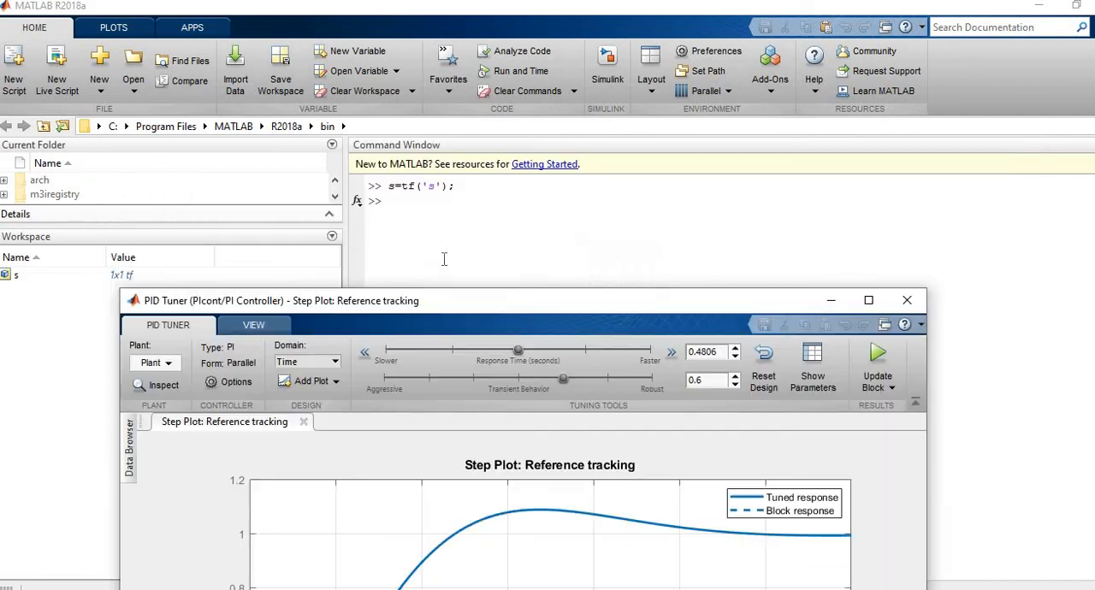
pyautogui.hotkey('alt', 'Tab')
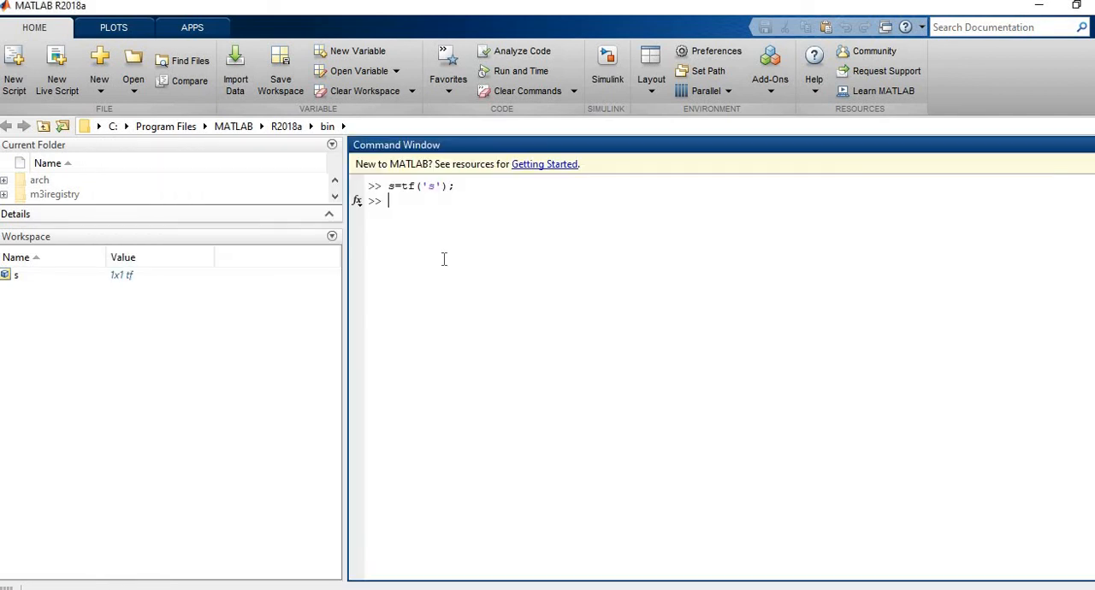
pyautogui.hotkey('alt', 'Tab')
pyautogui.press('Tab')
pyautogui.press('Tab')
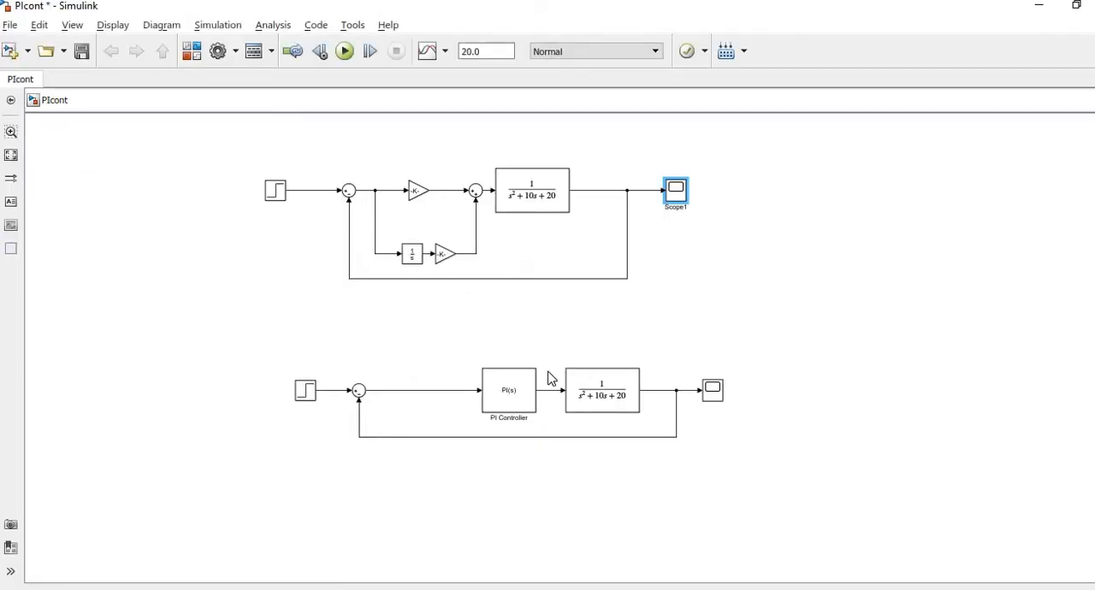
pyautogui.click(604, 407)
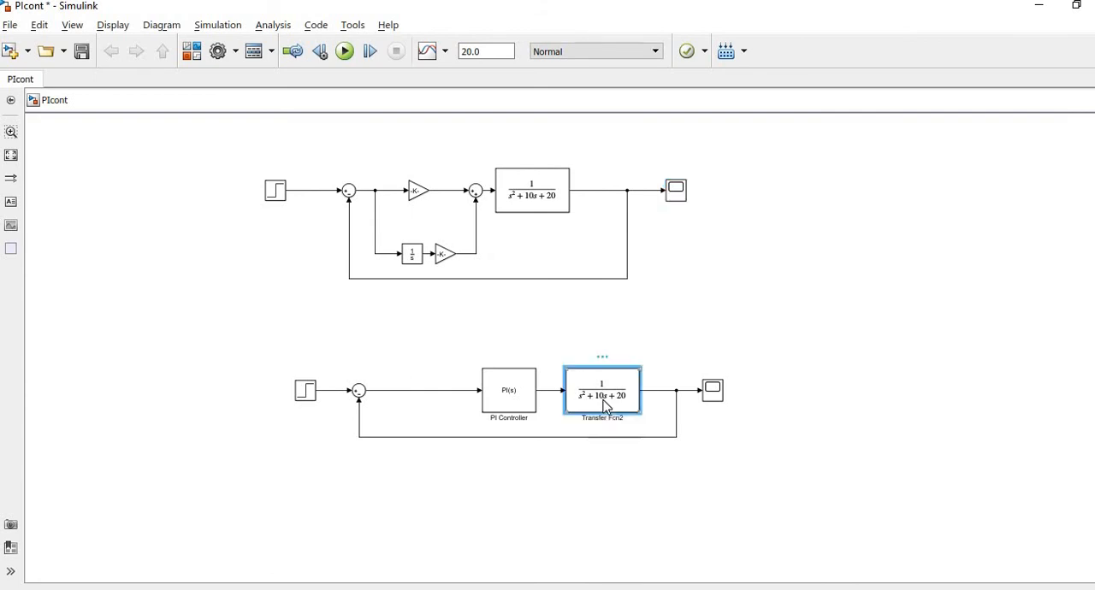
pyautogui.hotkey('alt', 'Tab')
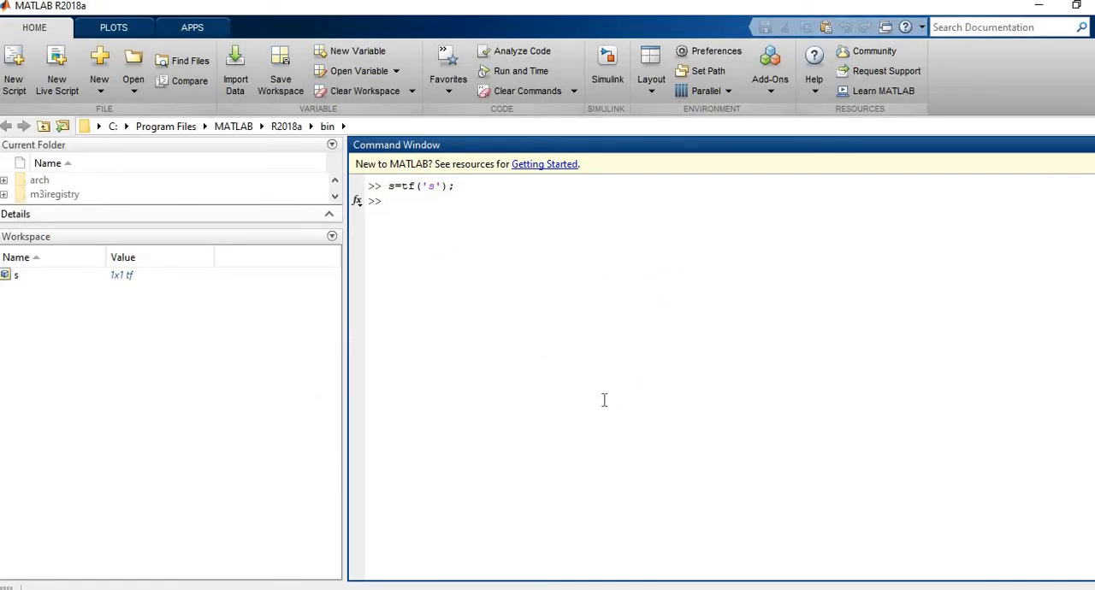
# Define the plant as sys=1/(s^2+10*s+20) and display it in the command window.
pyautogui.write('sys=1/()')
pyautogui.press('Left')
pyautogui.write('s^2+10*s')
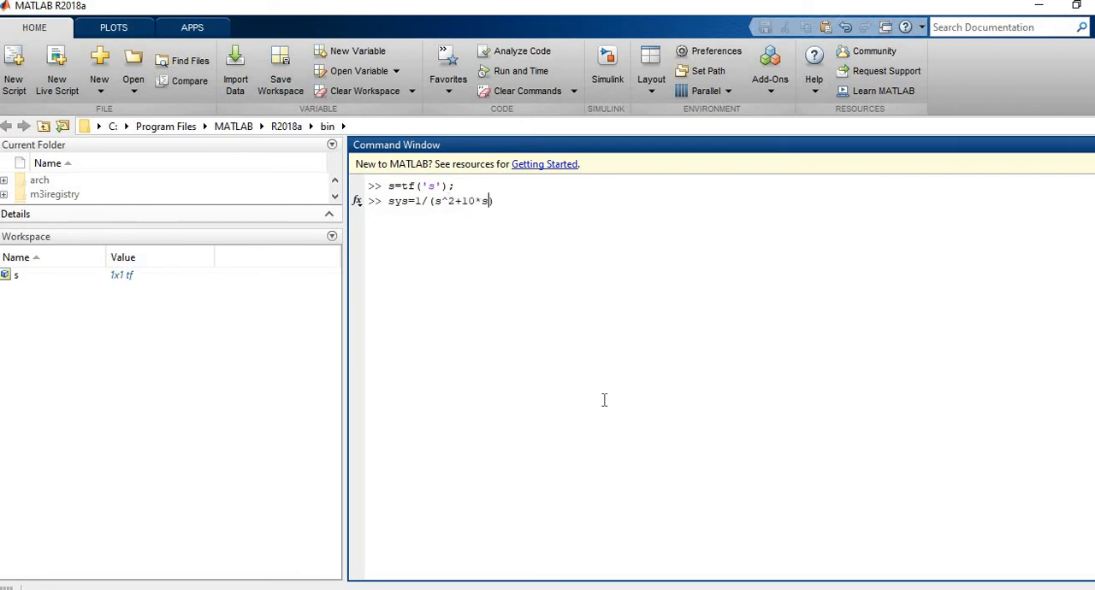
pyautogui.write('+20')
pyautogui.press('Right')
pyautogui.write(';')
pyautogui.press('BackSpace')
pyautogui.press('Return')
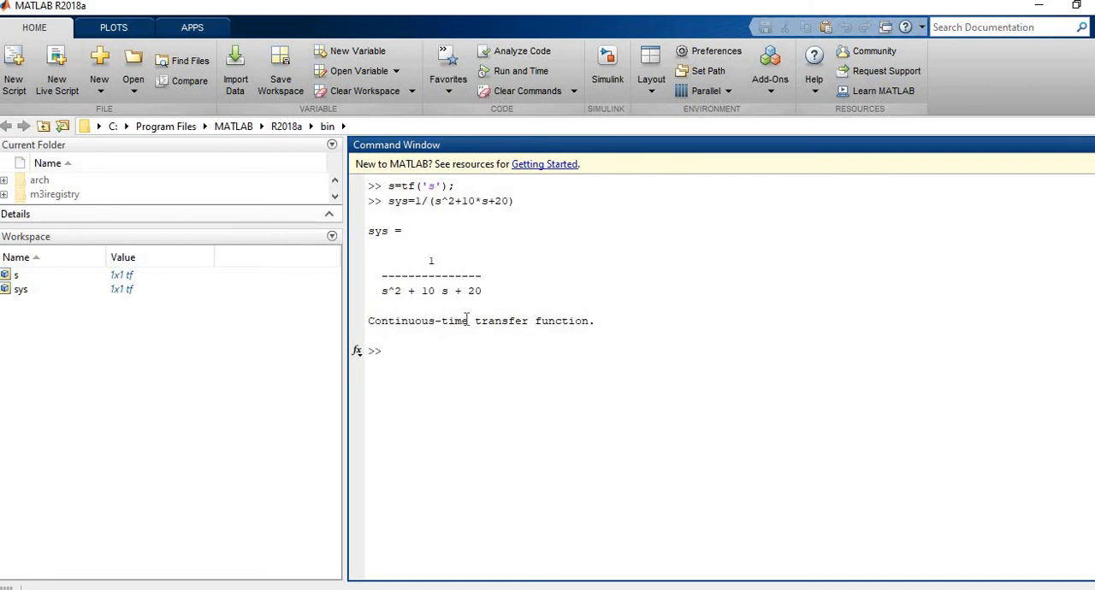
# Check the lower loop's step source in PIcont, then return to MATLAB and plot the plant's response with step(sys).
pyautogui.hotkey('alt', 'Tab')
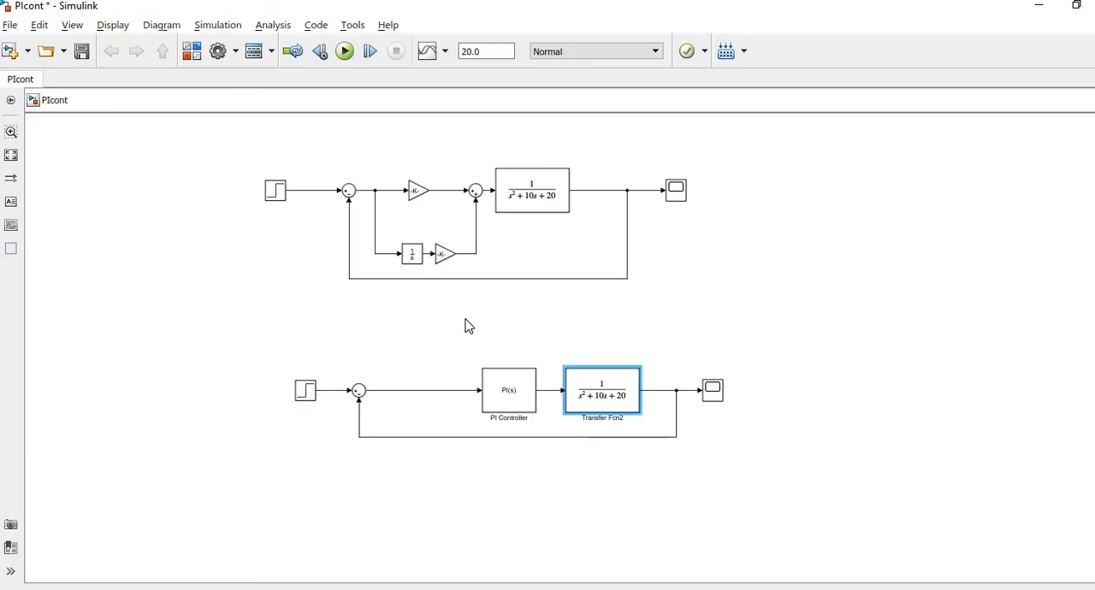
pyautogui.click(301, 395)
pyautogui.hotkey('alt', 'Tab')
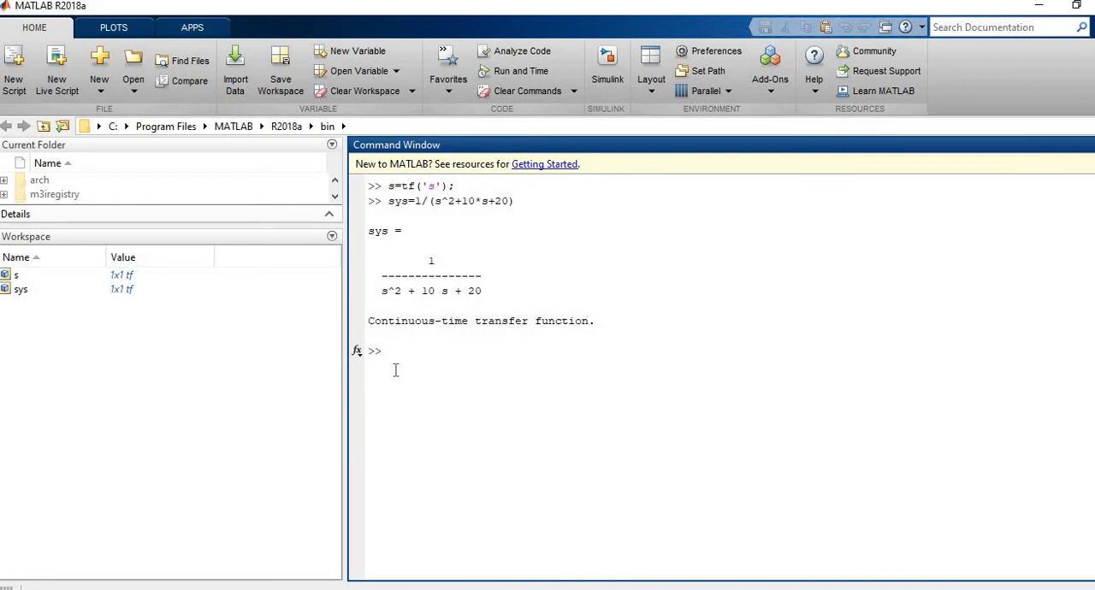
pyautogui.write('step(sys)')
pyautogui.press('Return')
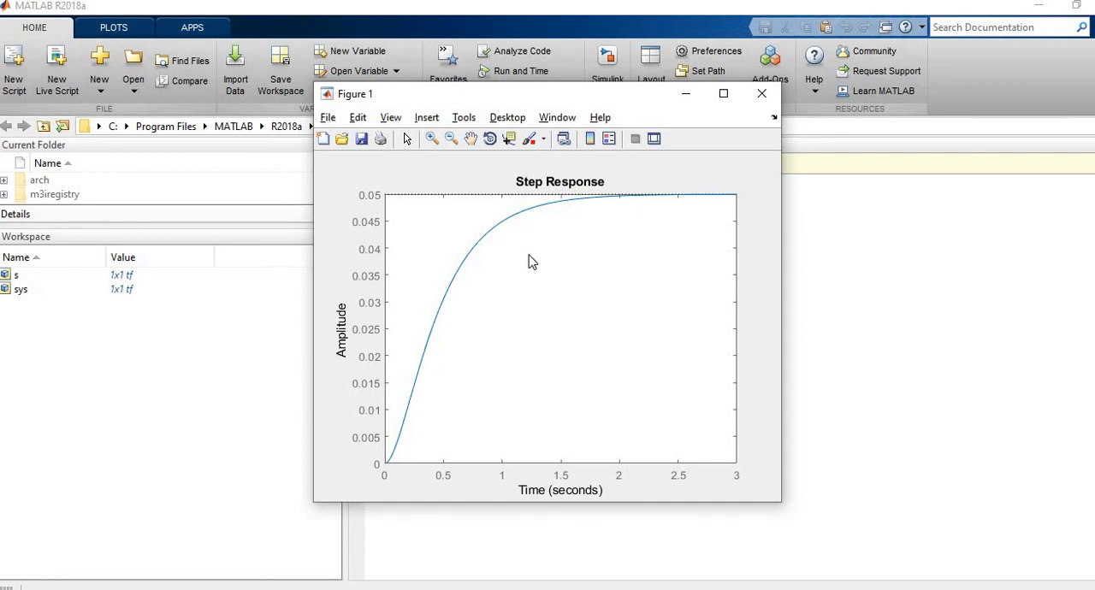
# Move the step response figure aside and zoom in on the curve near its steady-state value.
pyautogui.moveTo(589, 97); pyautogui.dragTo(800, 90)
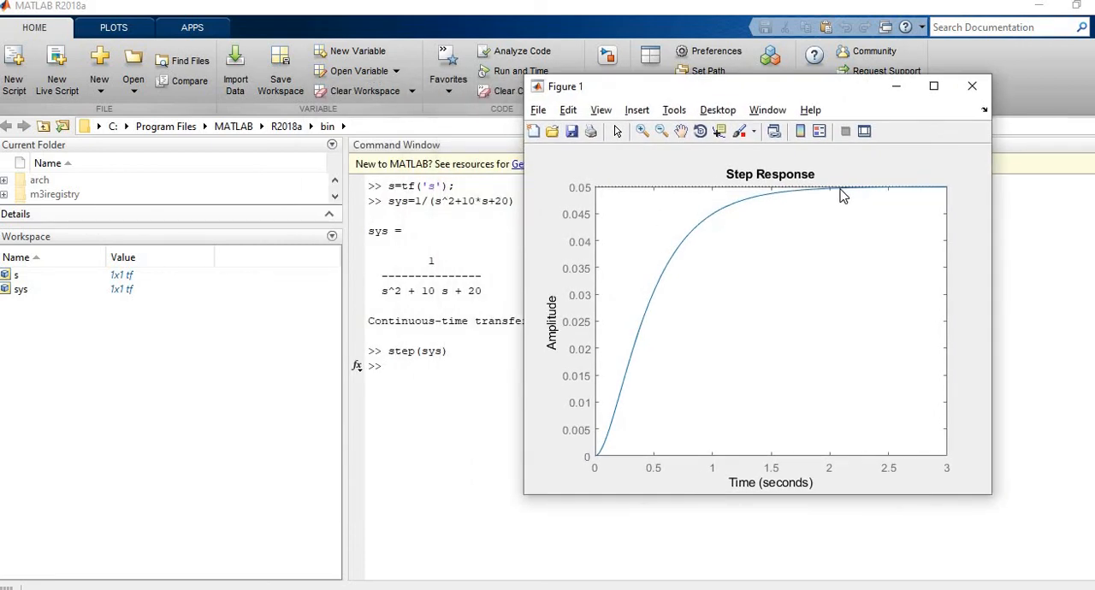
pyautogui.click(643, 131)
pyautogui.click(789, 191)
pyautogui.click(810, 190)
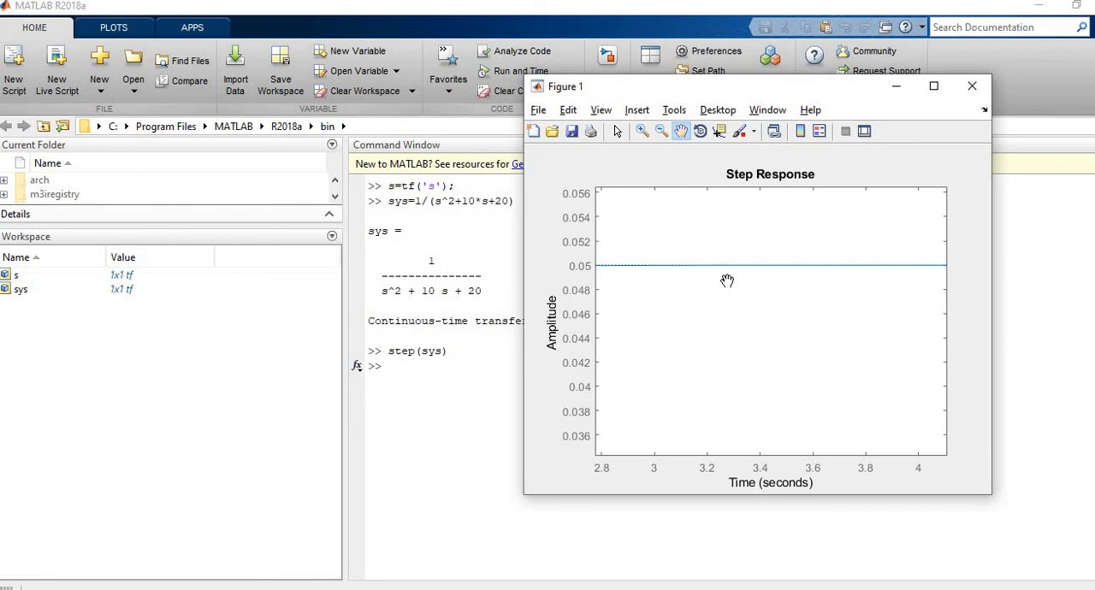
# Leave the step response figure and open the PID Tuner app, moving its window clear of the workspace variables.
pyautogui.click(295, 156)
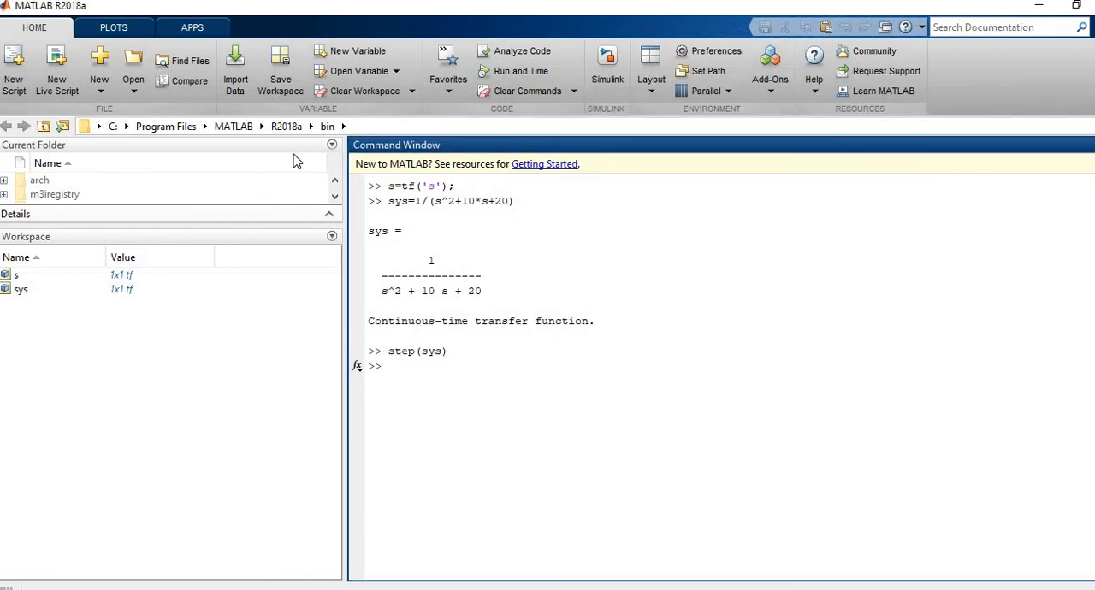
pyautogui.click(203, 31)
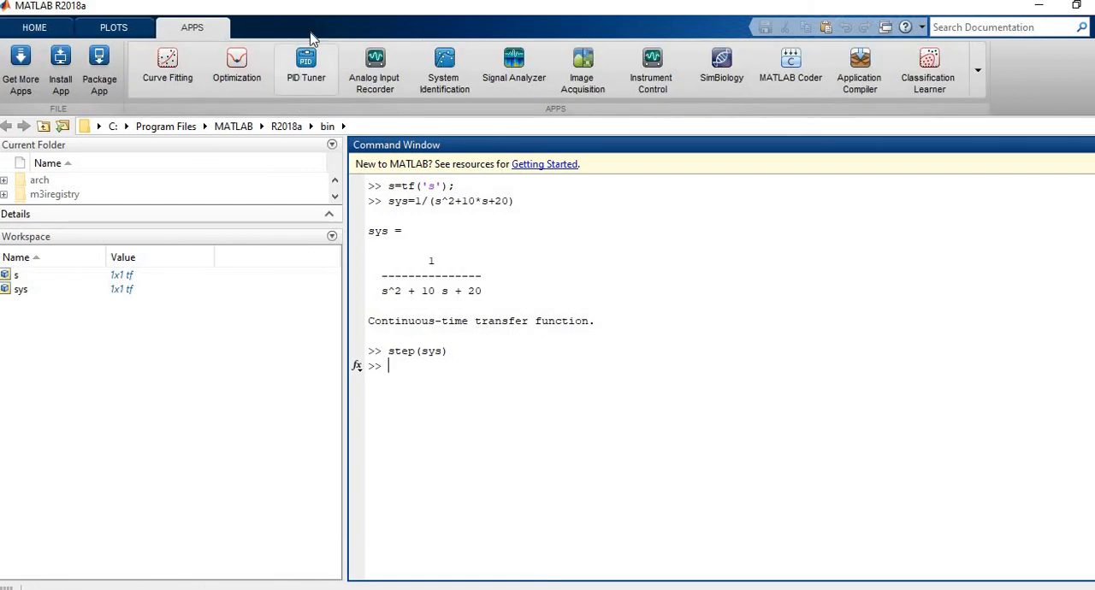
pyautogui.click(305, 69)
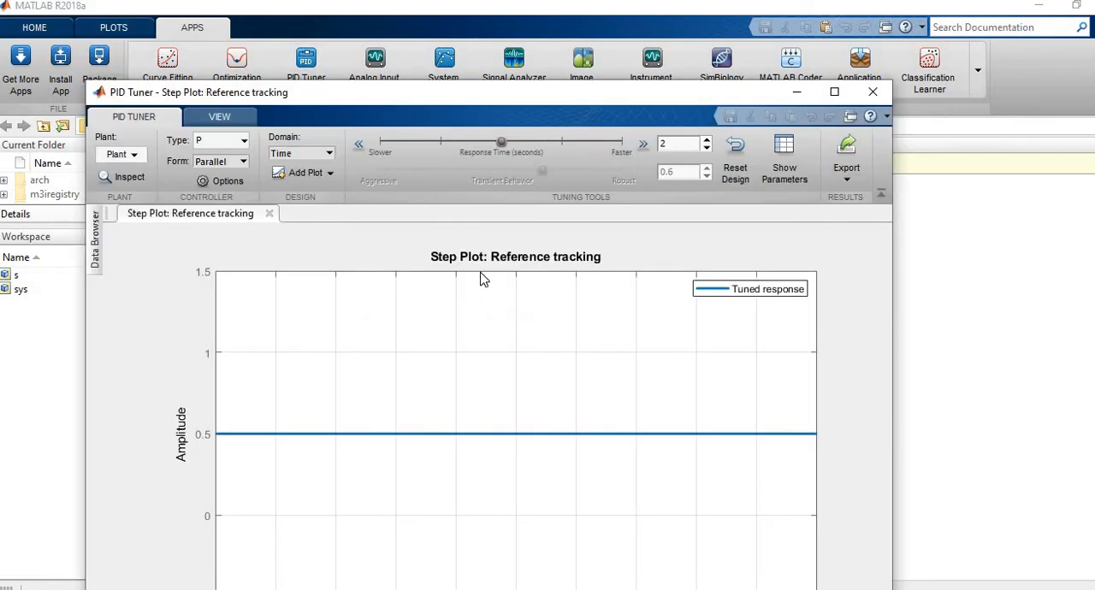
pyautogui.moveTo(473, 100); pyautogui.dragTo(590, 68)
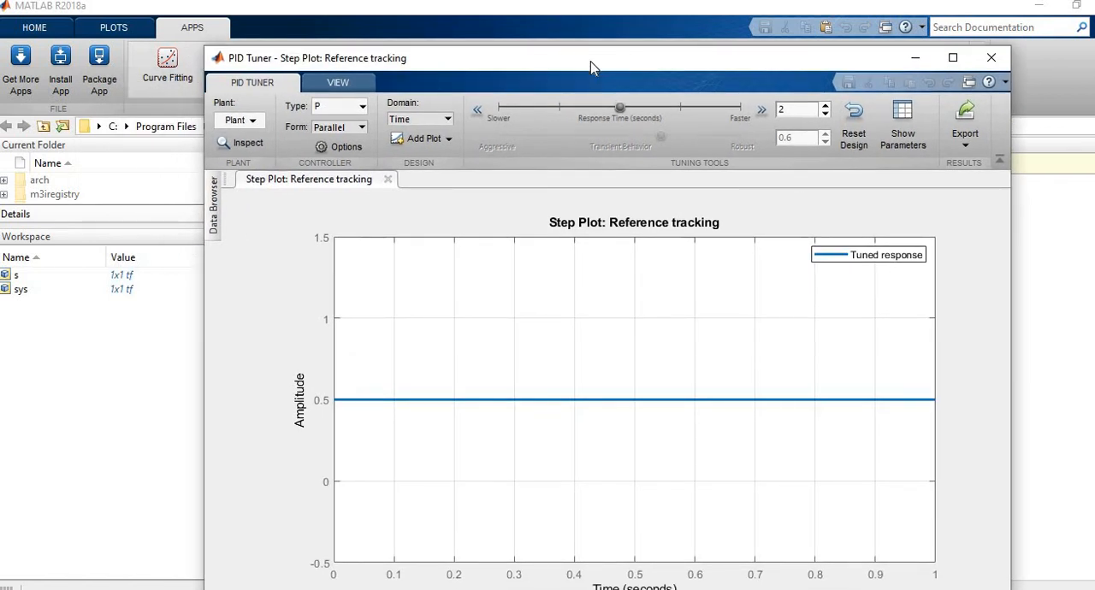
# Import the transfer function sys from the MATLAB workspace as the PID Tuner's plant.
pyautogui.click(257, 120)
pyautogui.click(261, 214)
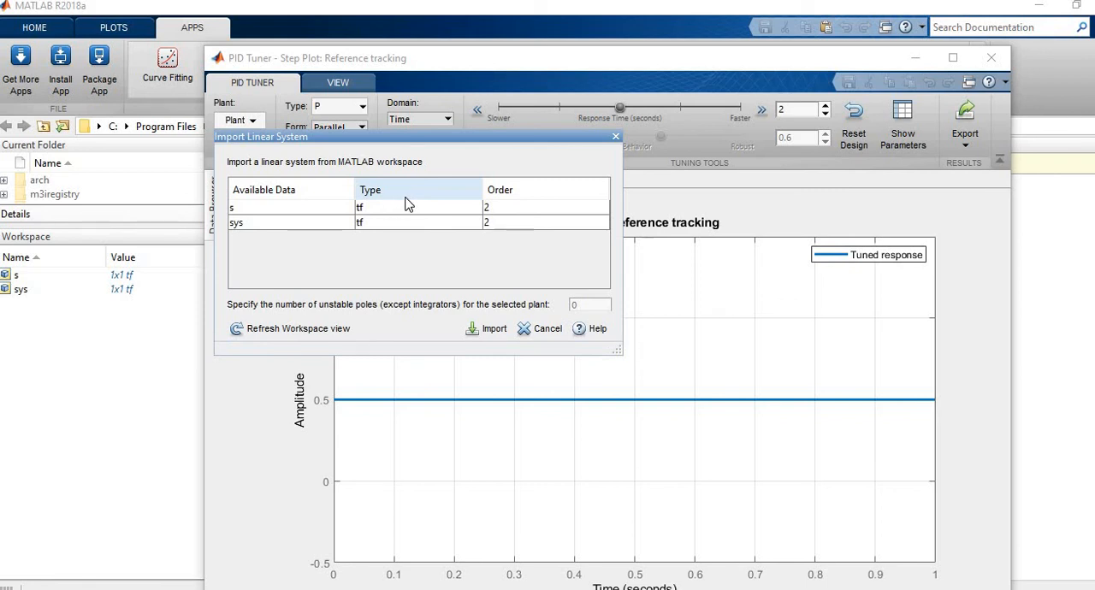
pyautogui.click(291, 221)
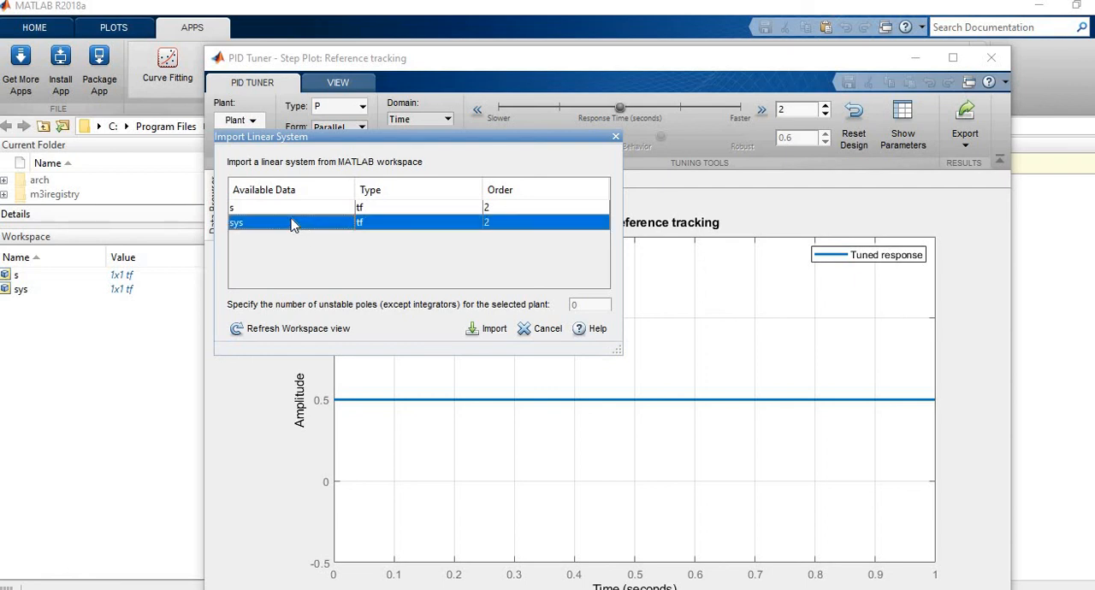
pyautogui.click(478, 334)
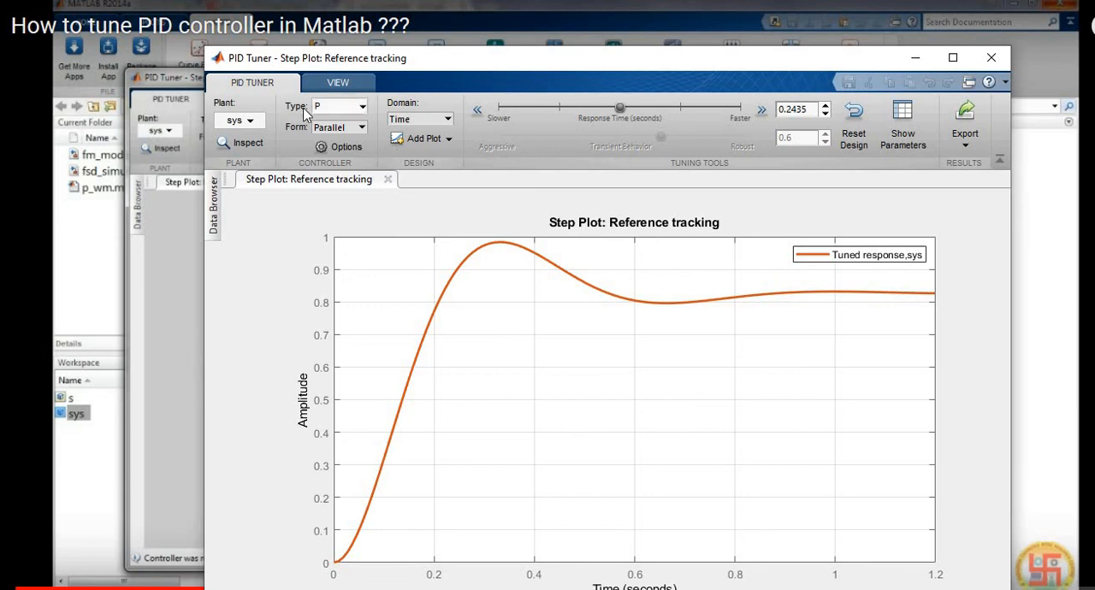
# Review the available controller types and try the I type on the plant's tuned response.
pyautogui.click(351, 112)
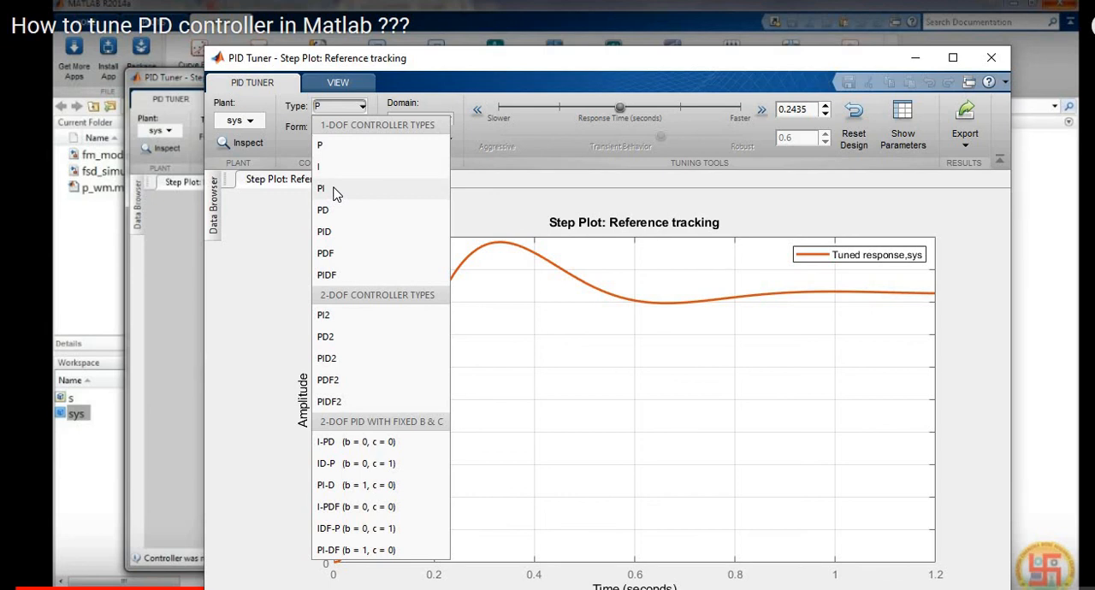
pyautogui.click(364, 113)
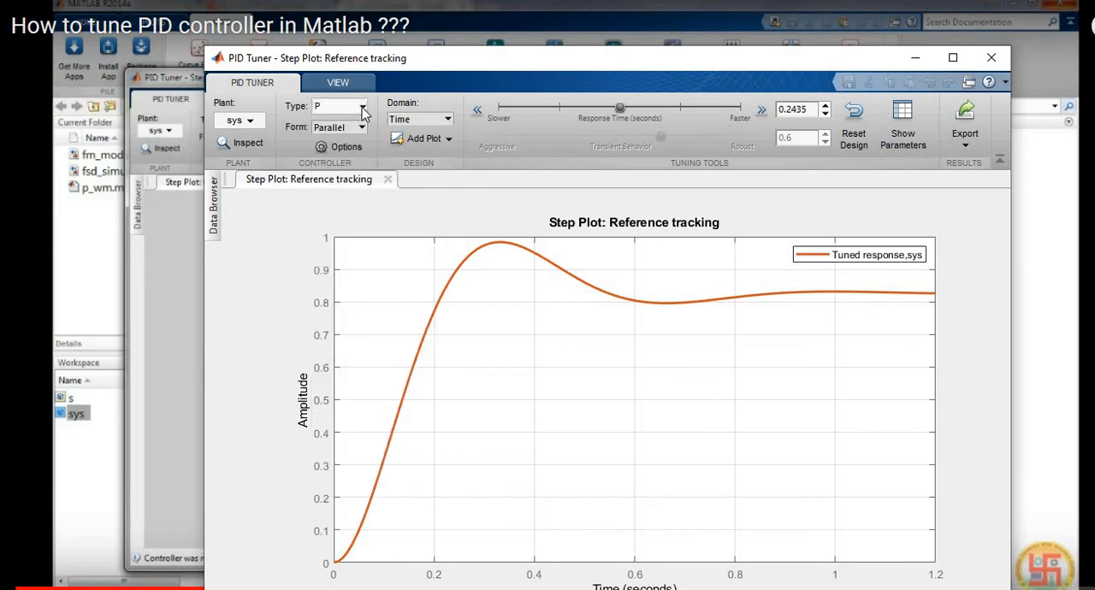
pyautogui.click(363, 110)
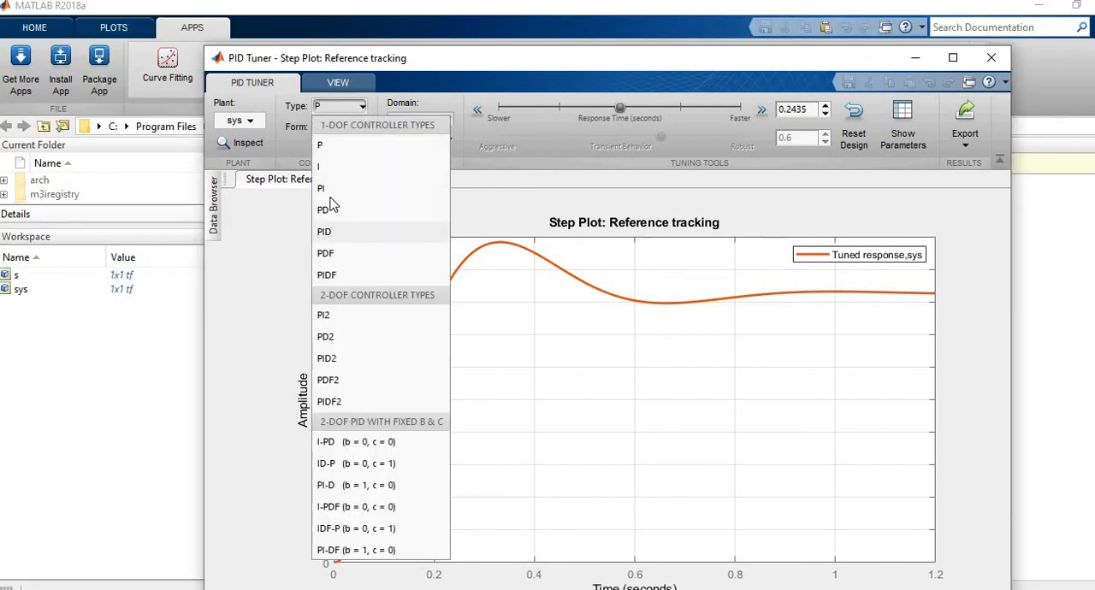
pyautogui.click(330, 173)
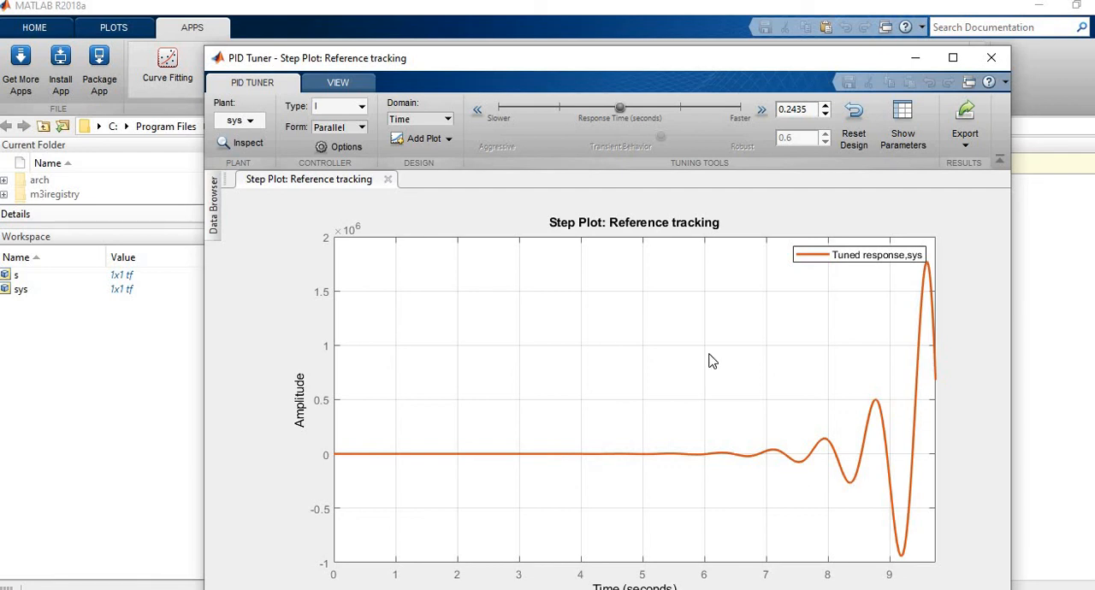
# Set the controller type to PI and show the tuned controller parameters and performance table beside the step plot.
pyautogui.click(363, 111)
pyautogui.click(332, 201)
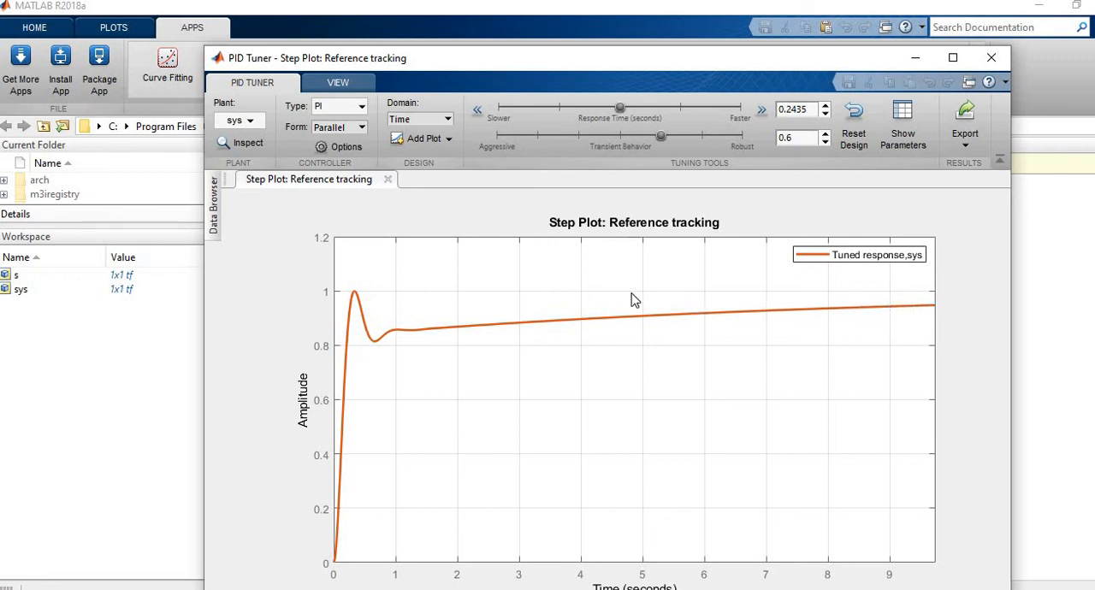
pyautogui.moveTo(710, 68); pyautogui.dragTo(654, 32)
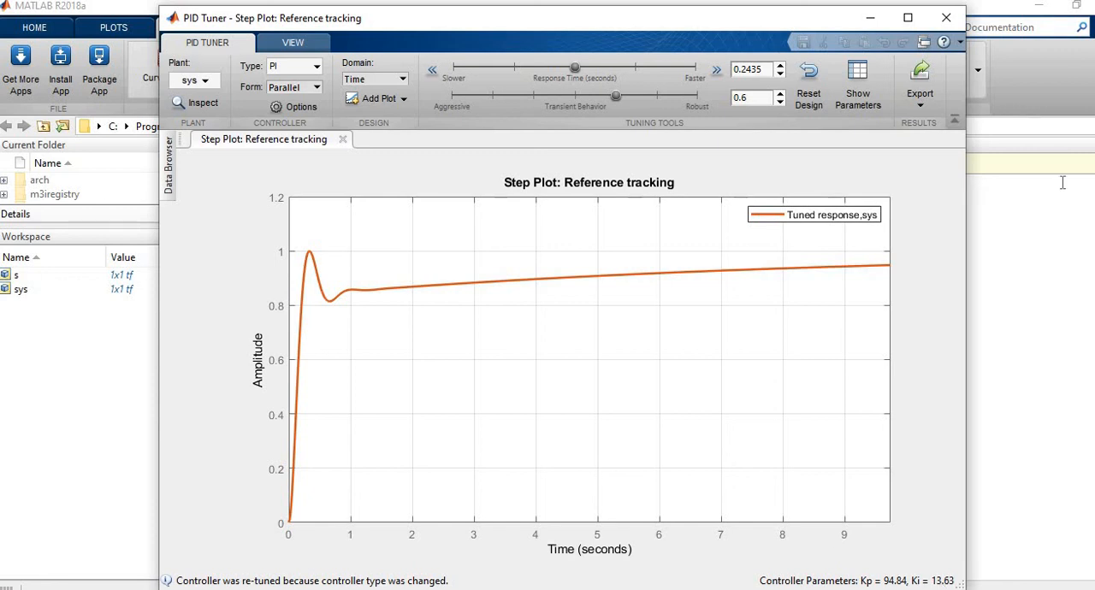
pyautogui.click(859, 83)
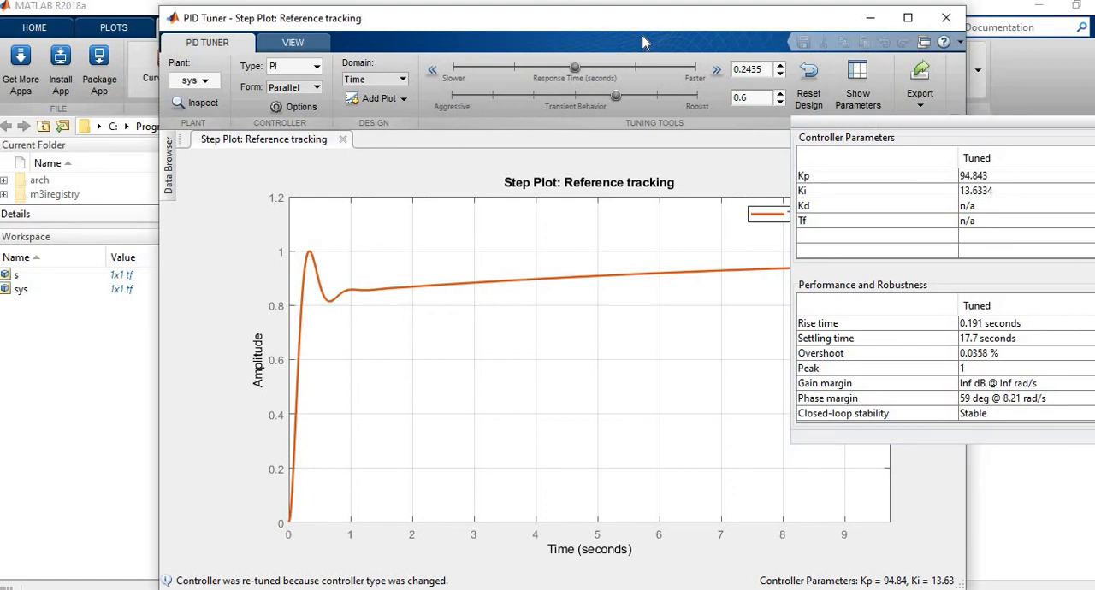
pyautogui.moveTo(659, 19); pyautogui.dragTo(593, 42)
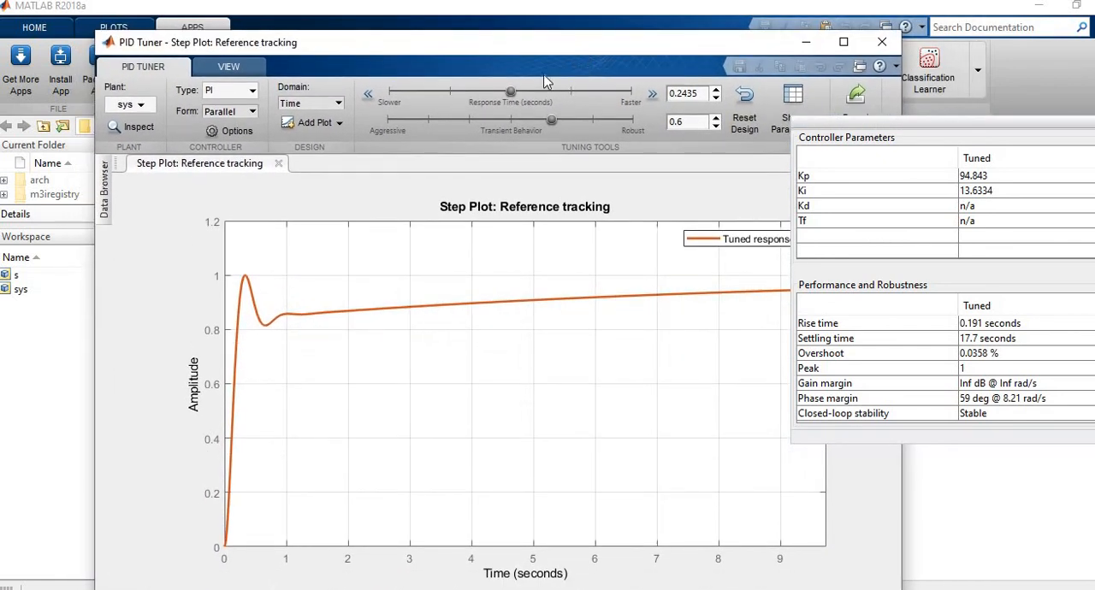
# Try response times of 0.05578, 0.09694 and 0.1764 seconds for the PI controller, and settle on 0.2325 seconds.
pyautogui.moveTo(515, 91); pyautogui.dragTo(588, 97)
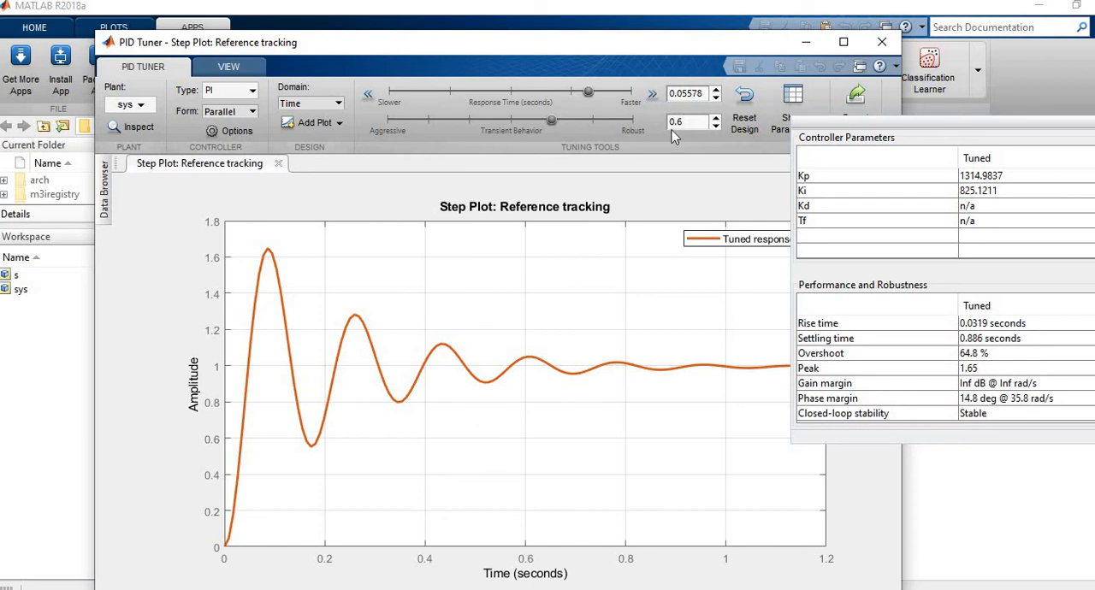
pyautogui.moveTo(587, 96); pyautogui.dragTo(557, 92)
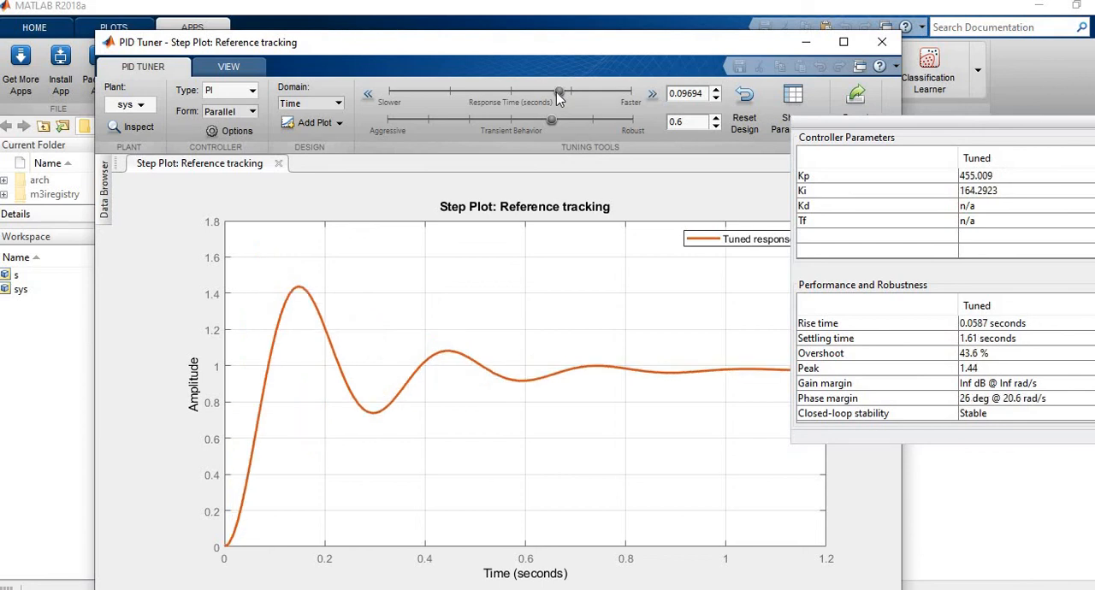
pyautogui.moveTo(557, 97); pyautogui.dragTo(529, 94)
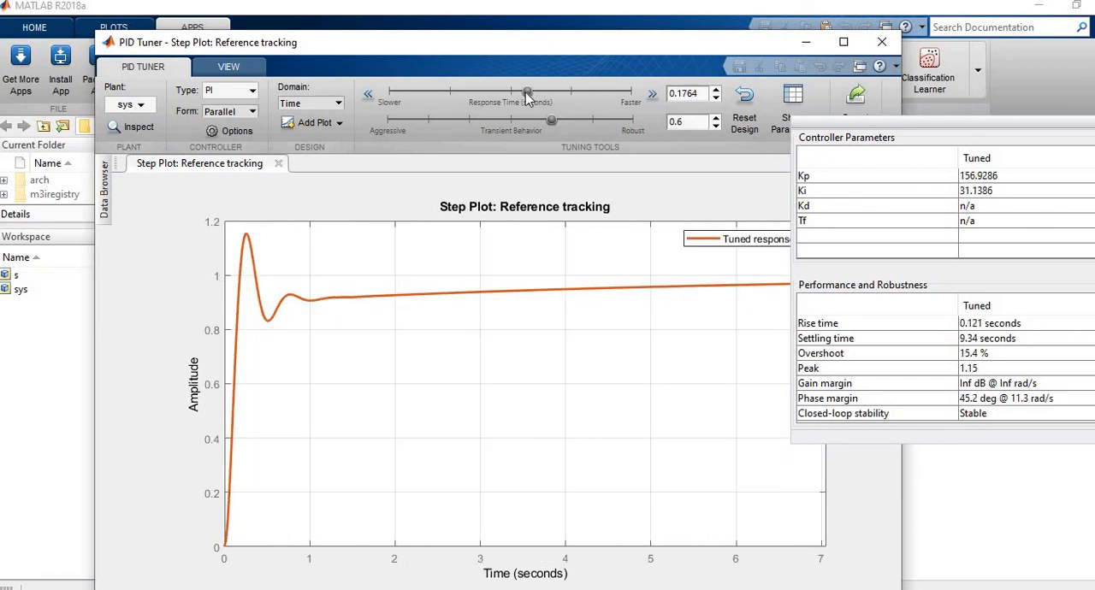
pyautogui.moveTo(524, 96); pyautogui.dragTo(510, 97)
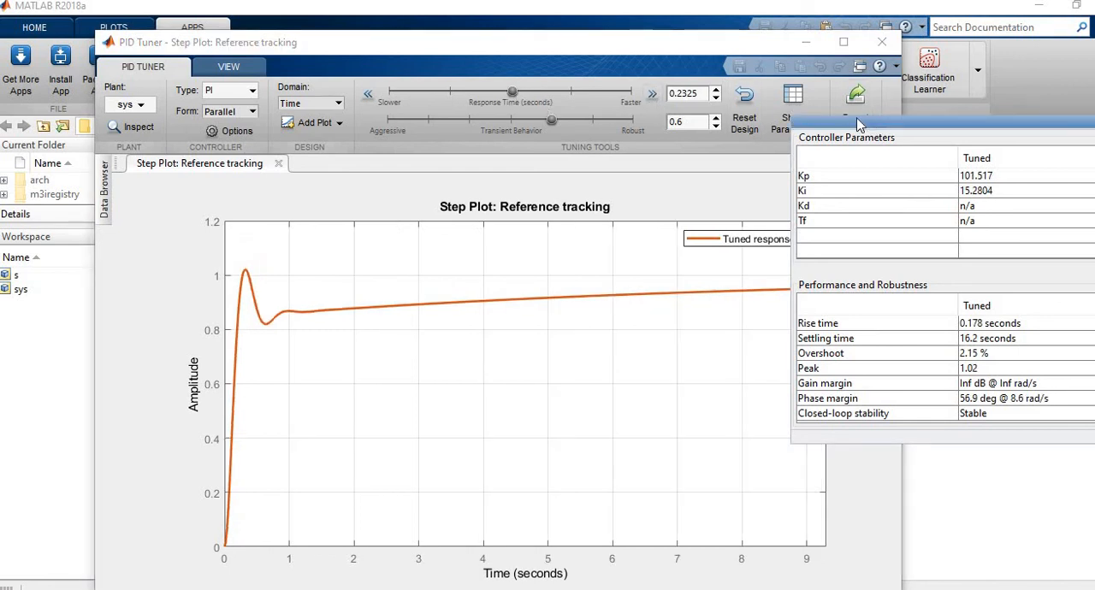
pyautogui.click(802, 108)
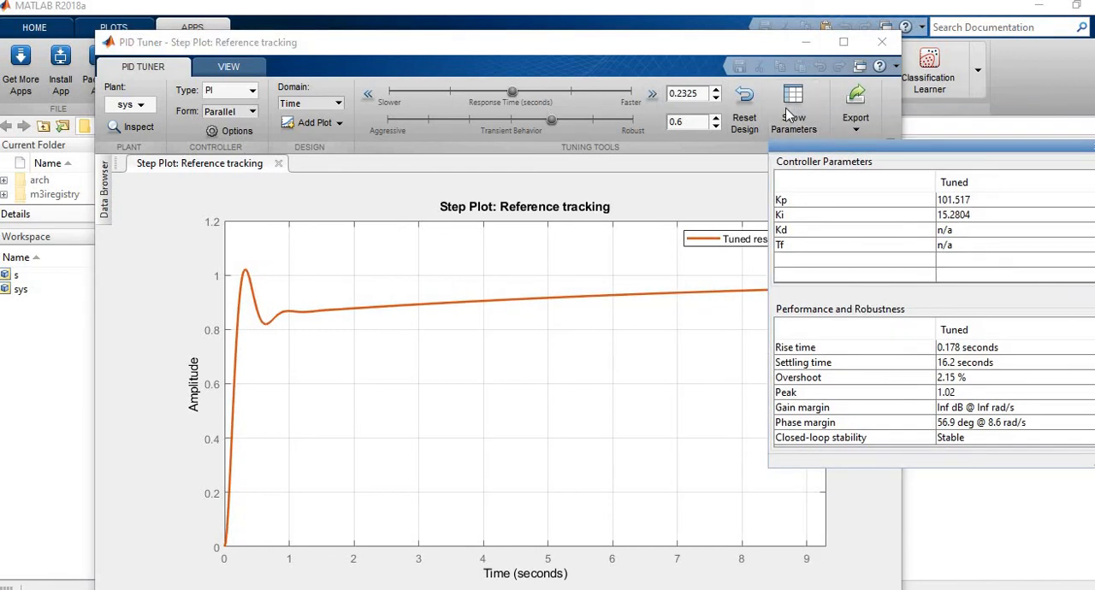